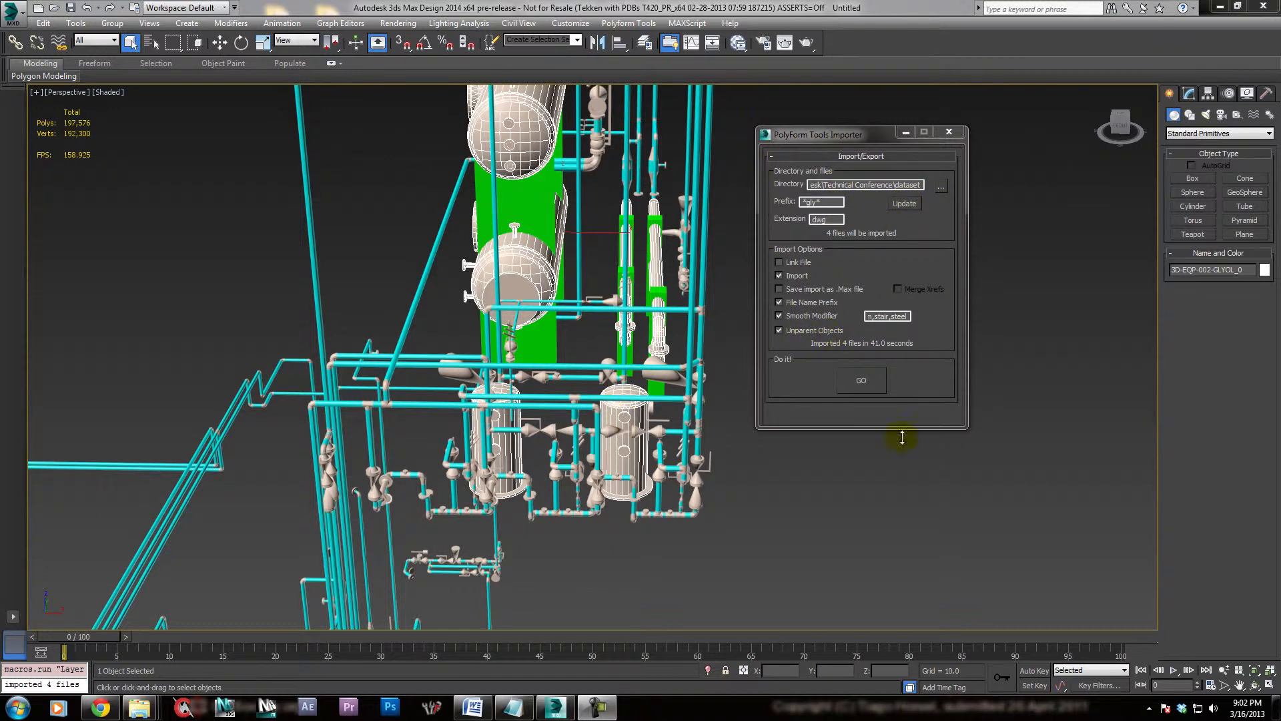
Reset the scene without saving the changes to the imported glycol equipment and piping
{"action": "middle_click_drag", "start_coordinate": [771, 479], "coordinate": [386, 243], "text": "alt"}
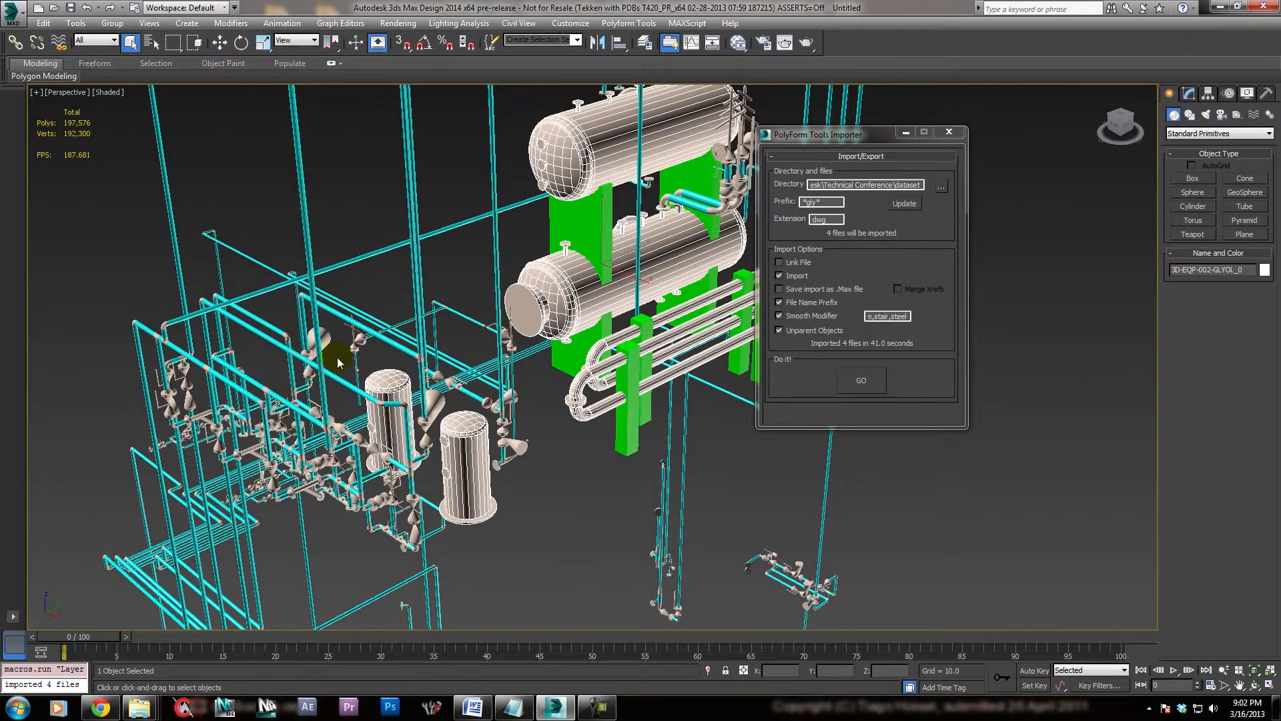
{"action": "middle_click_drag", "start_coordinate": [574, 471], "coordinate": [691, 510], "text": "alt"}
{"action": "left_click", "coordinate": [690, 510]}
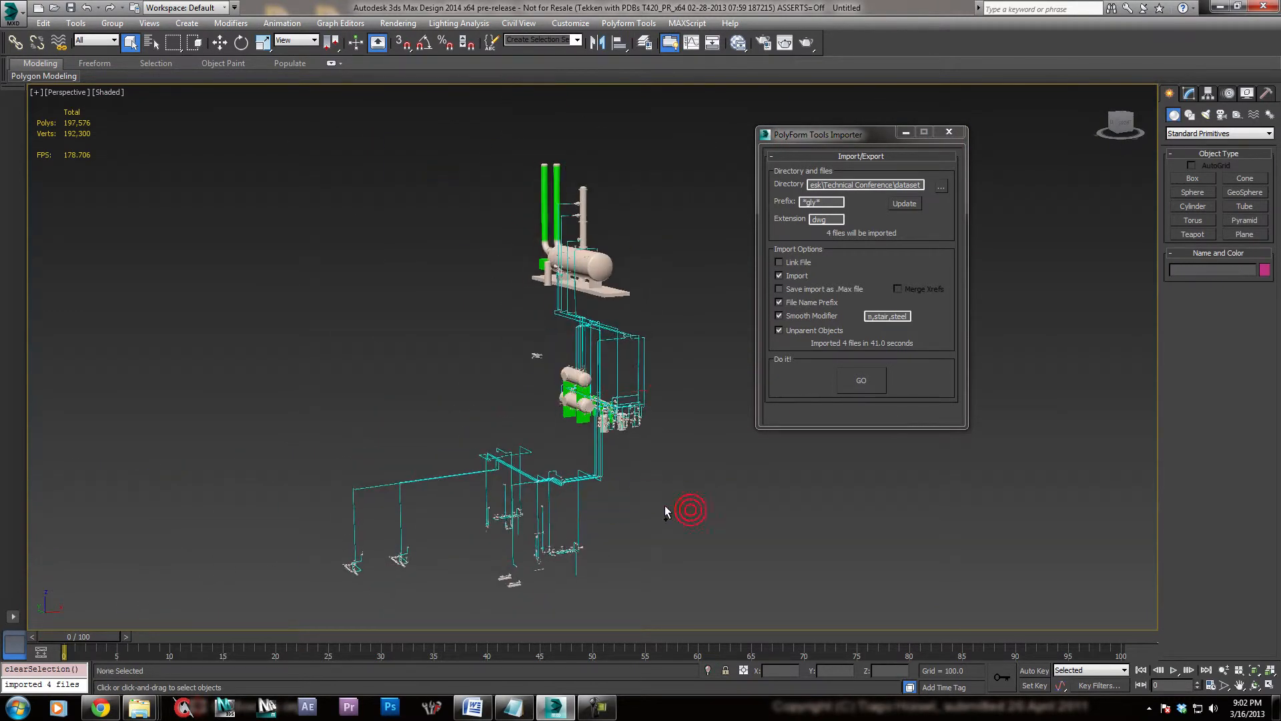
{"action": "left_click", "coordinate": [11, 12]}
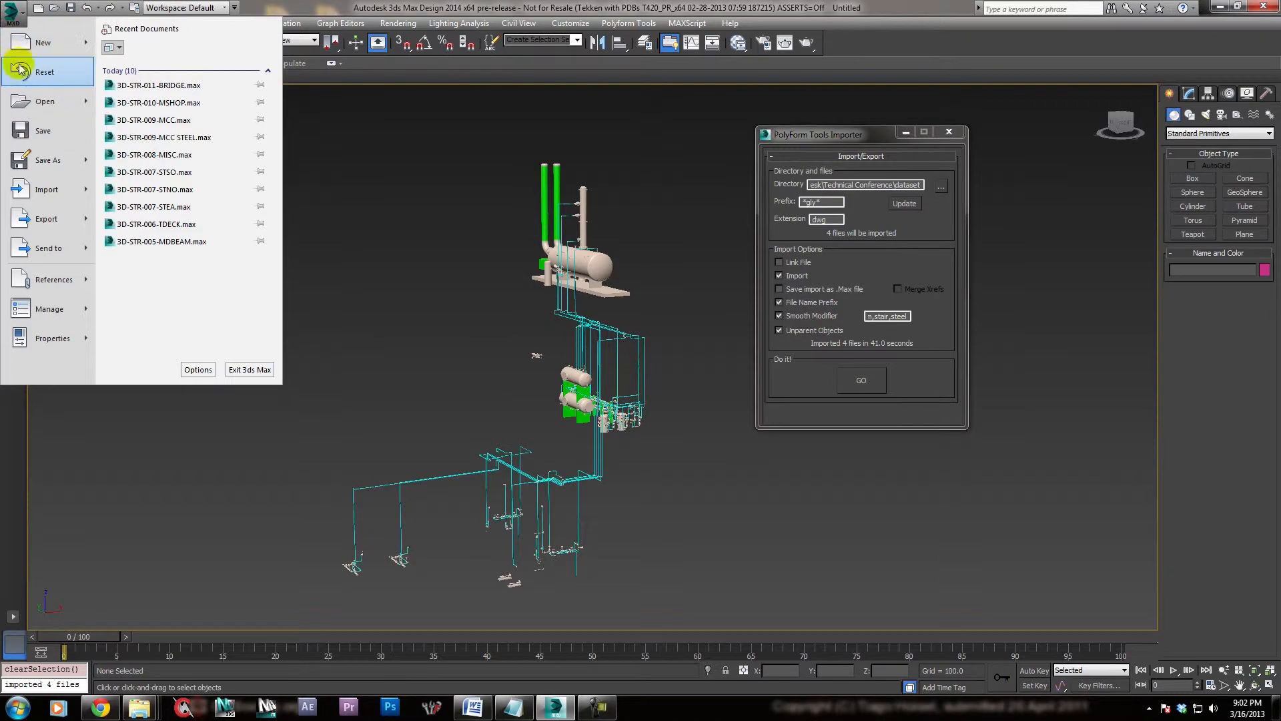
{"action": "left_click", "coordinate": [33, 71]}
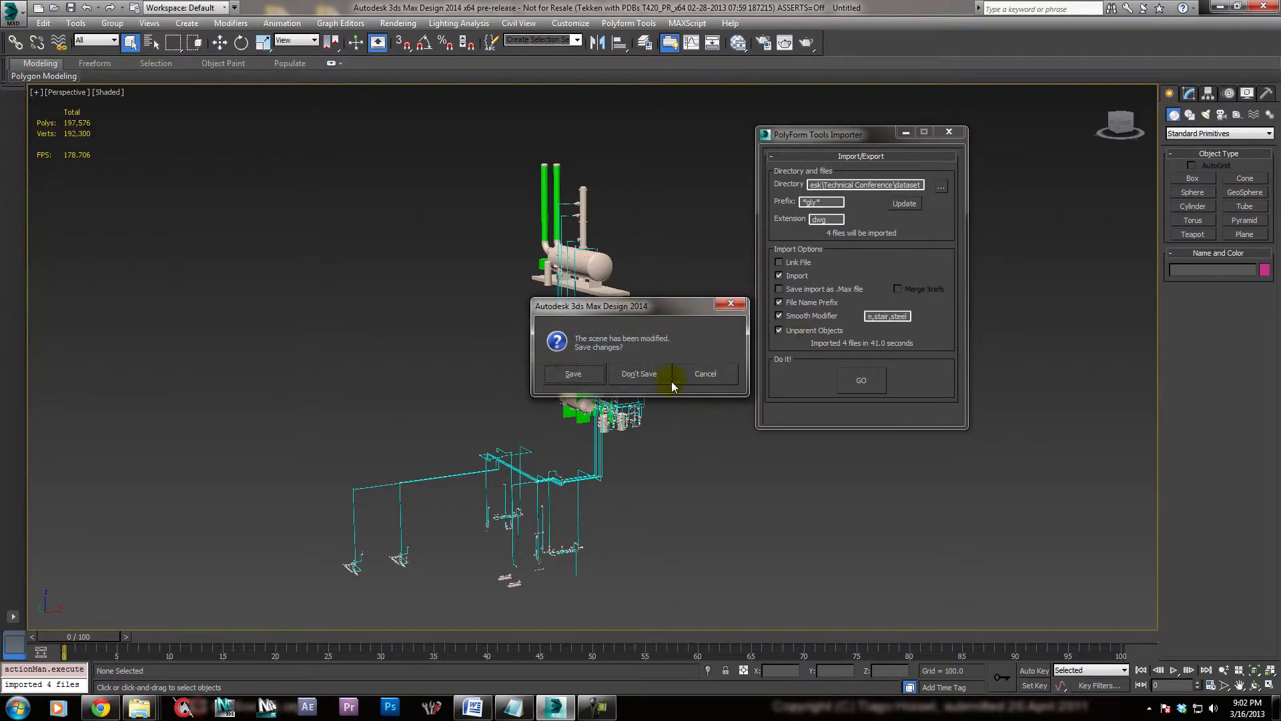
{"action": "left_click", "coordinate": [638, 373]}
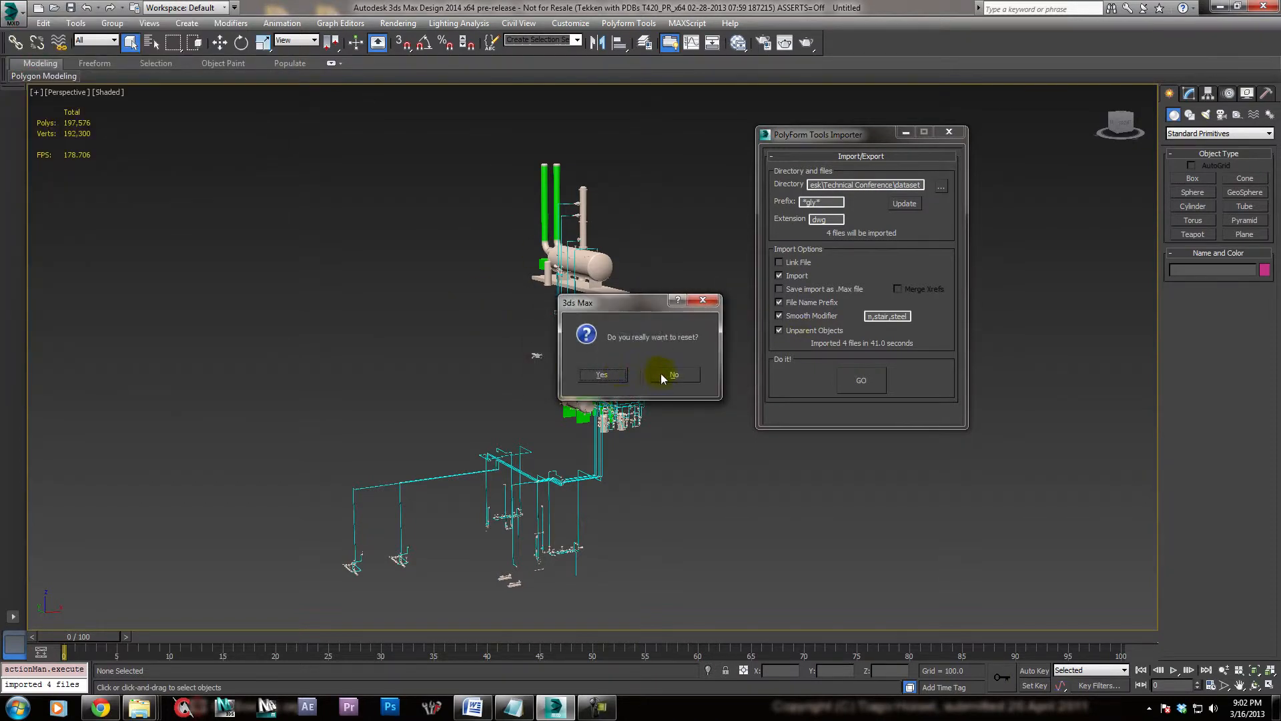
{"action": "left_click", "coordinate": [625, 375]}
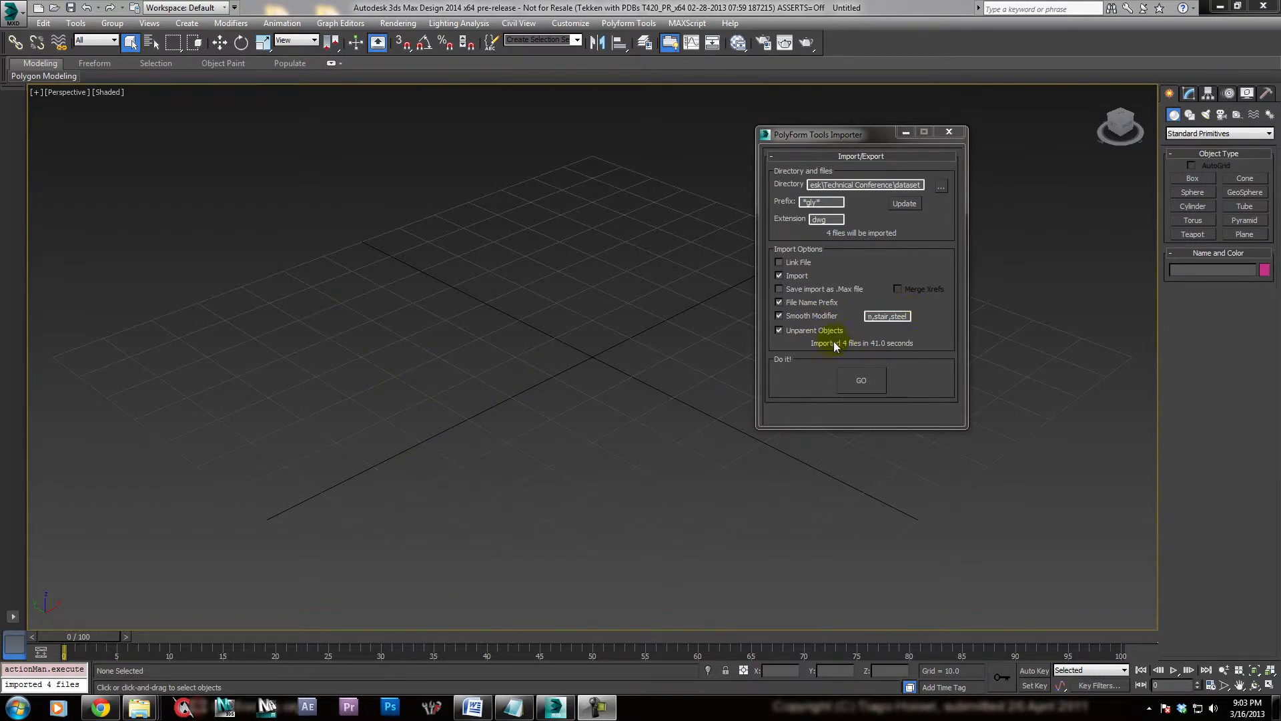
Import 8_Leg_Jacket.DWG from the dataset folder, keeping the offered DWG import options with millimetres as incoming units
{"action": "left_click", "coordinate": [8, 18]}
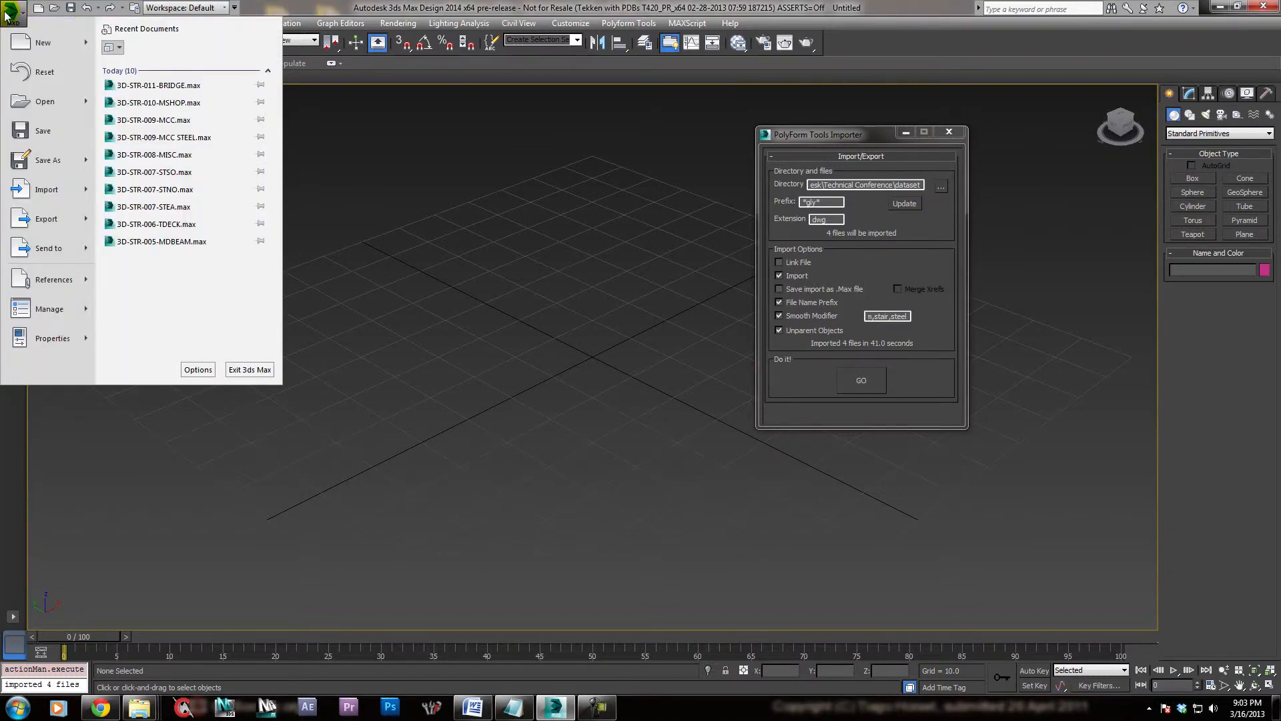
{"action": "left_click", "coordinate": [30, 186]}
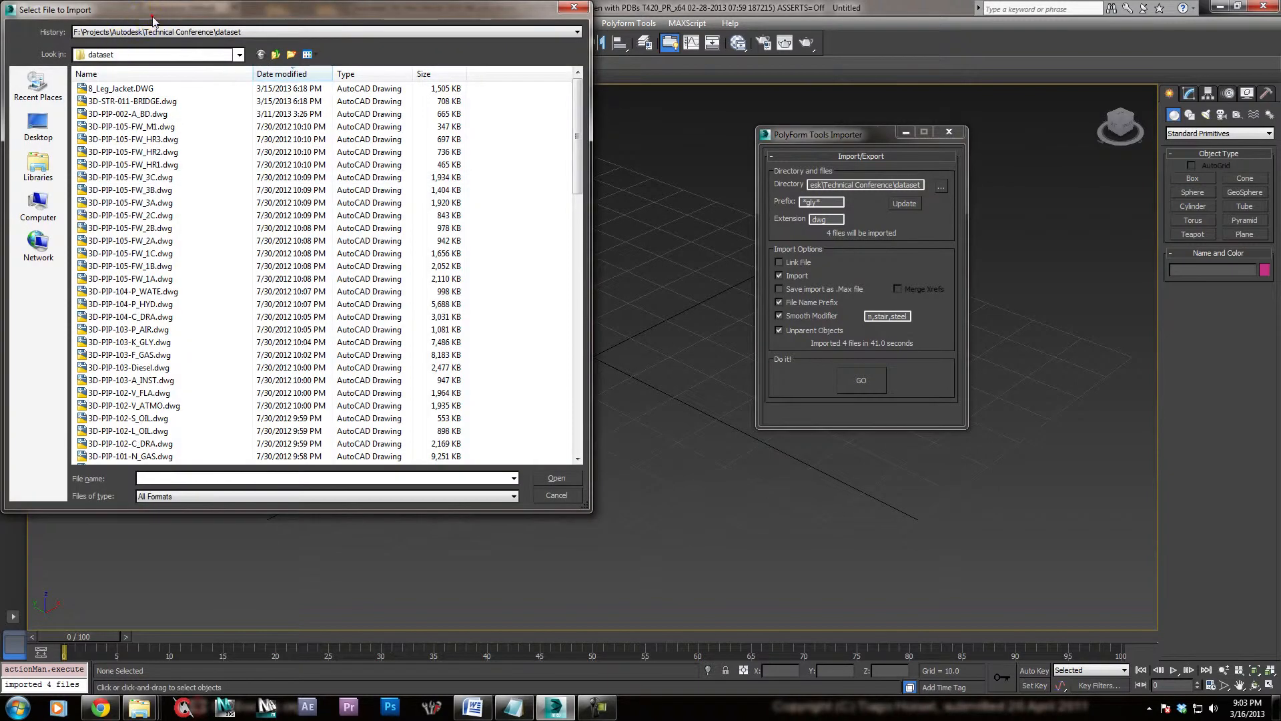
{"action": "left_click_drag", "start_coordinate": [140, 9], "coordinate": [211, 27]}
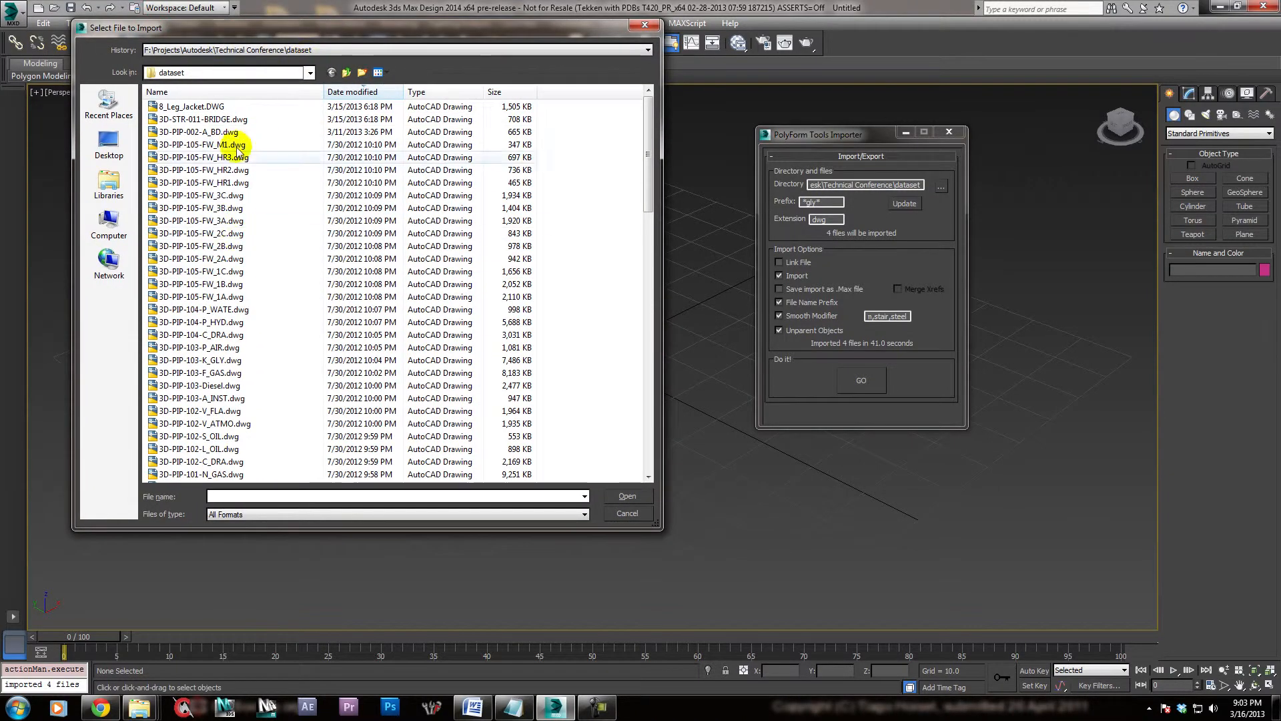
{"action": "left_click", "coordinate": [172, 106]}
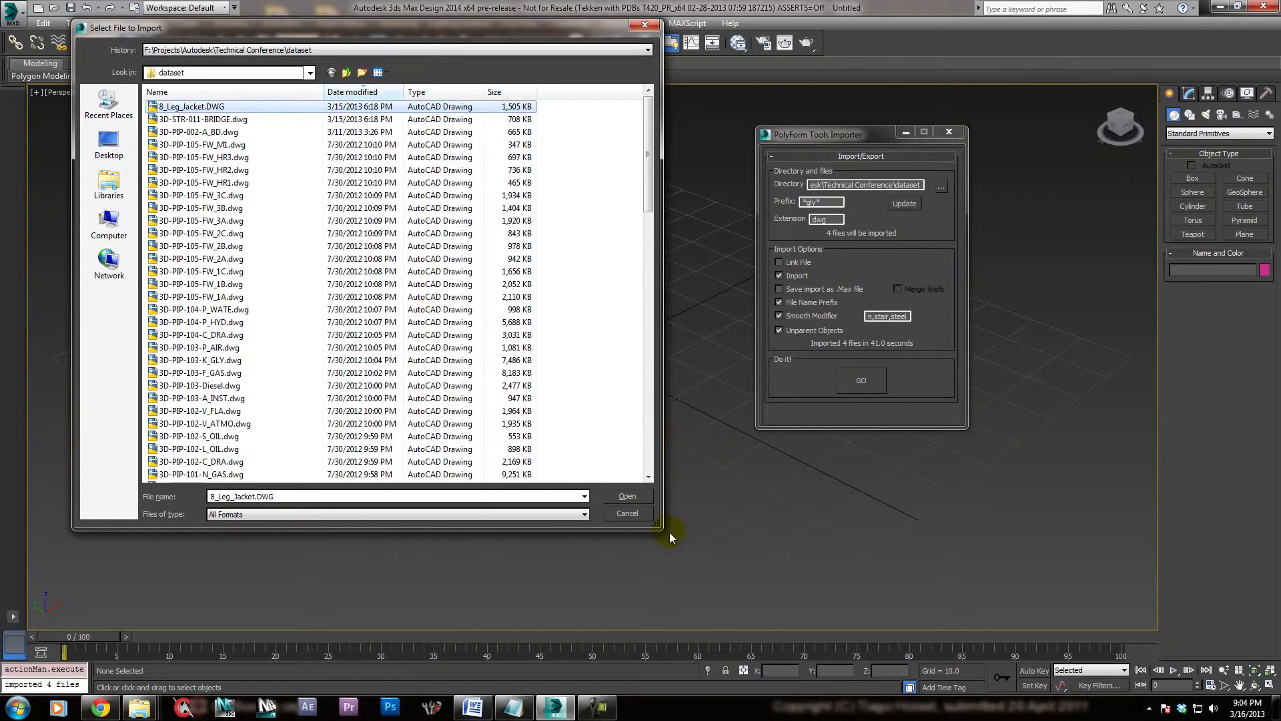
{"action": "left_click_drag", "start_coordinate": [658, 530], "coordinate": [575, 605]}
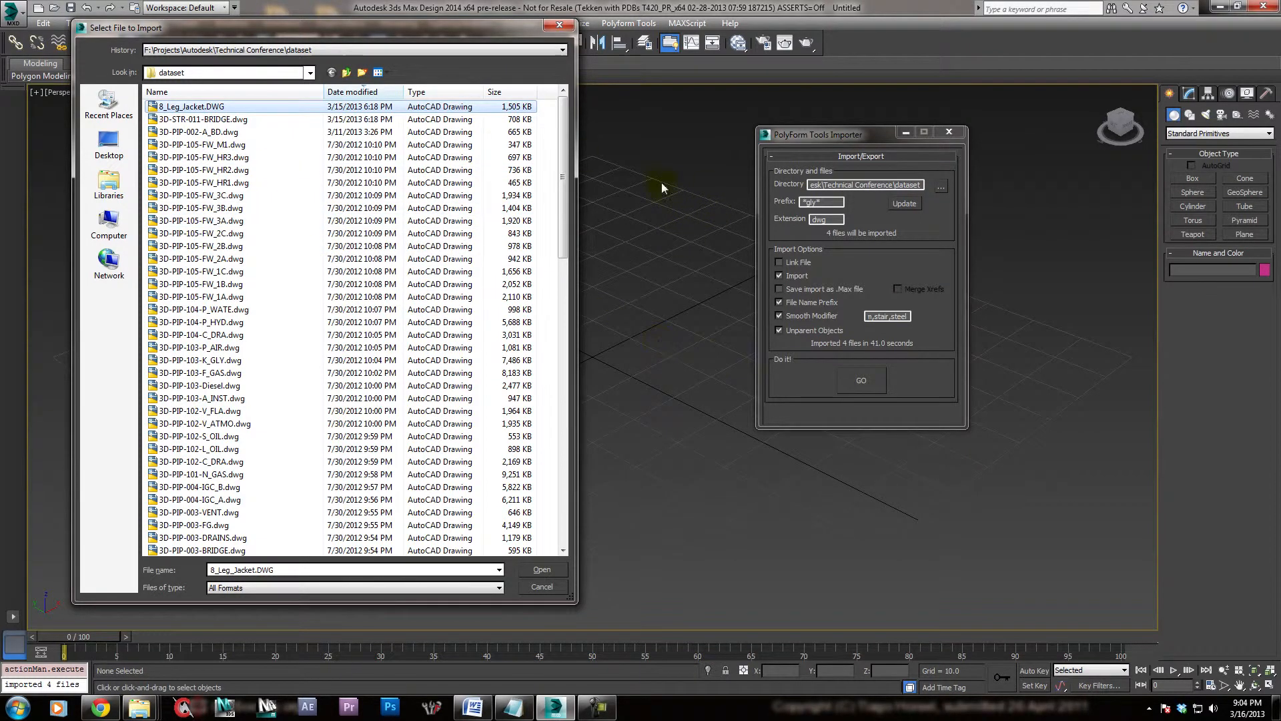
{"action": "left_click", "coordinate": [193, 107]}
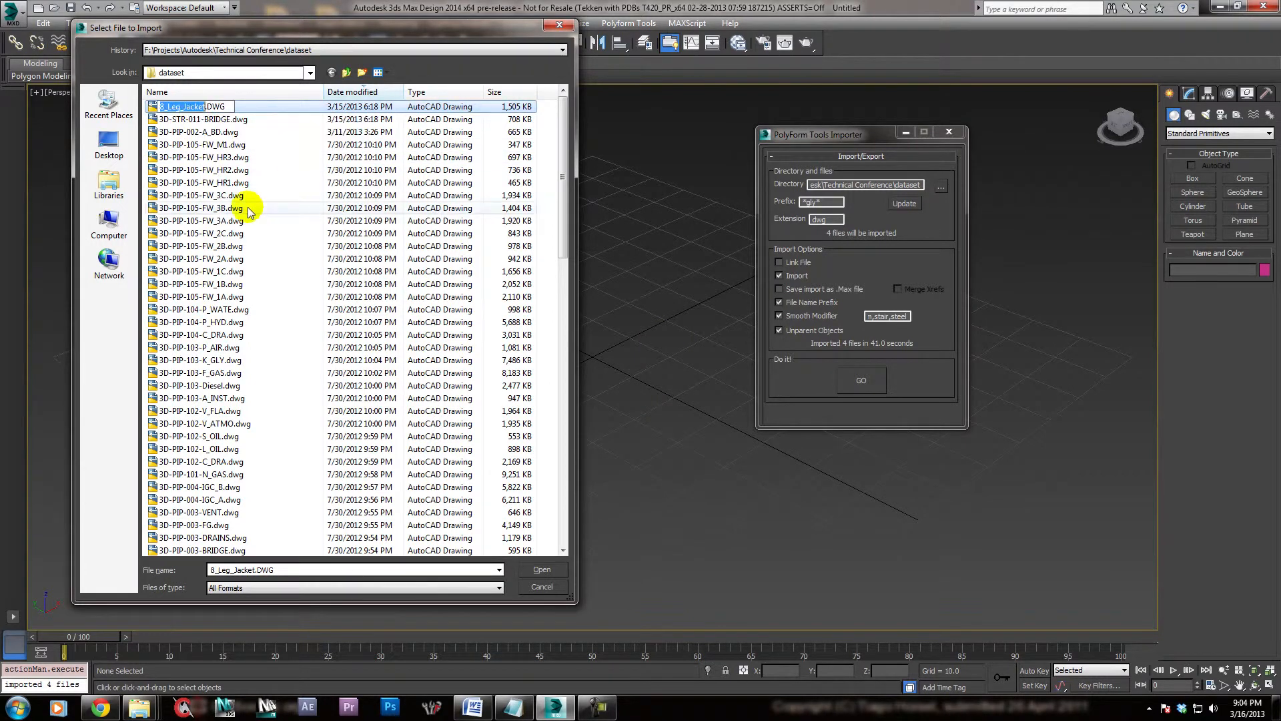
{"action": "double_click", "coordinate": [178, 107]}
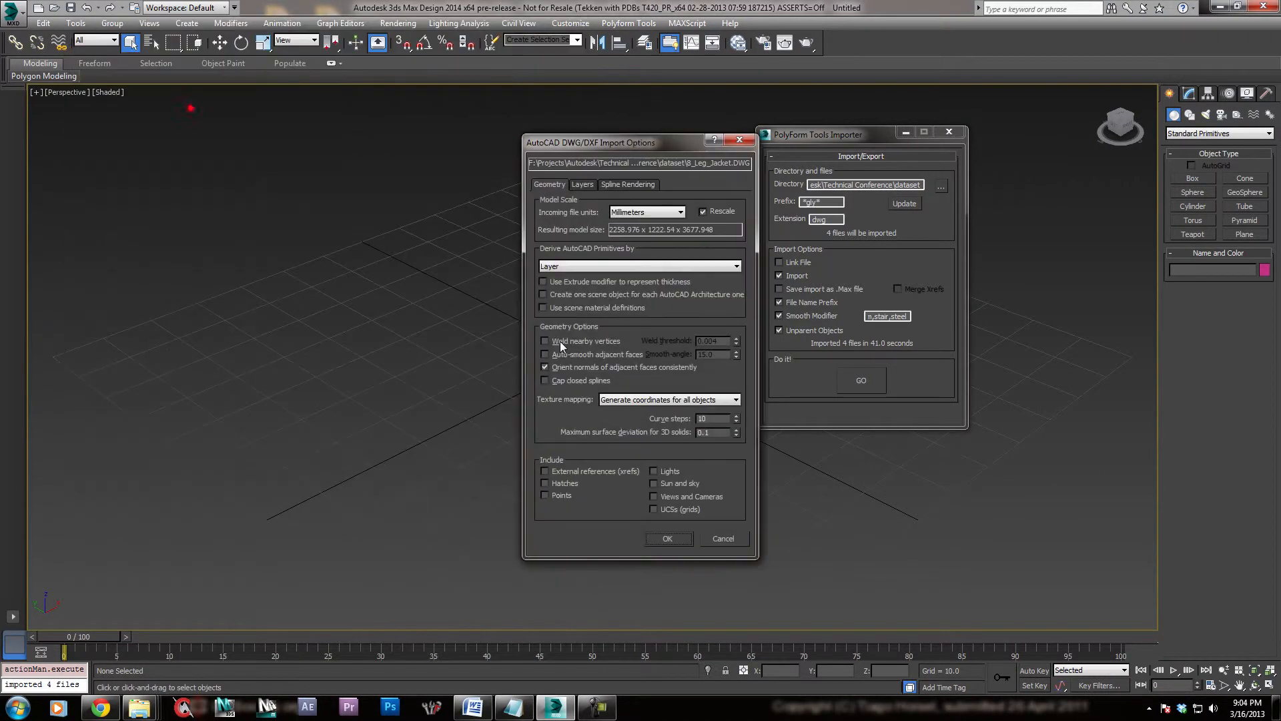
{"action": "left_click_drag", "start_coordinate": [630, 146], "coordinate": [553, 122]}
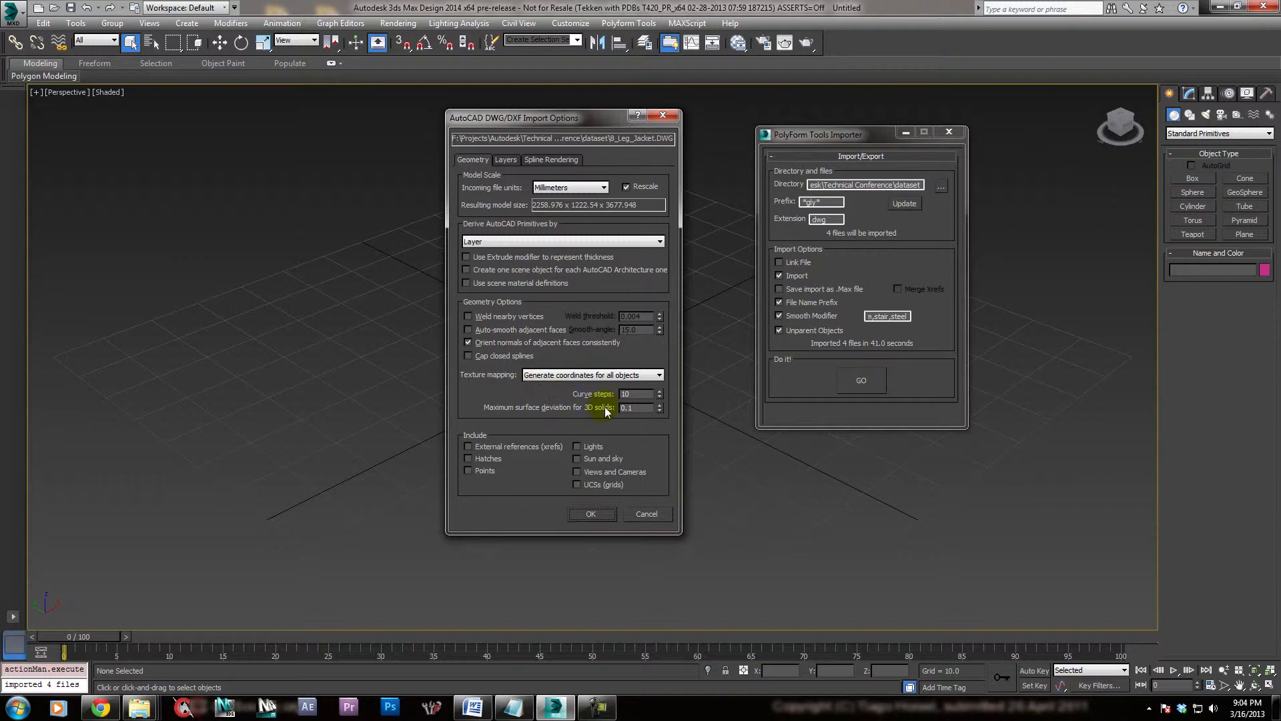
{"action": "left_click", "coordinate": [594, 518]}
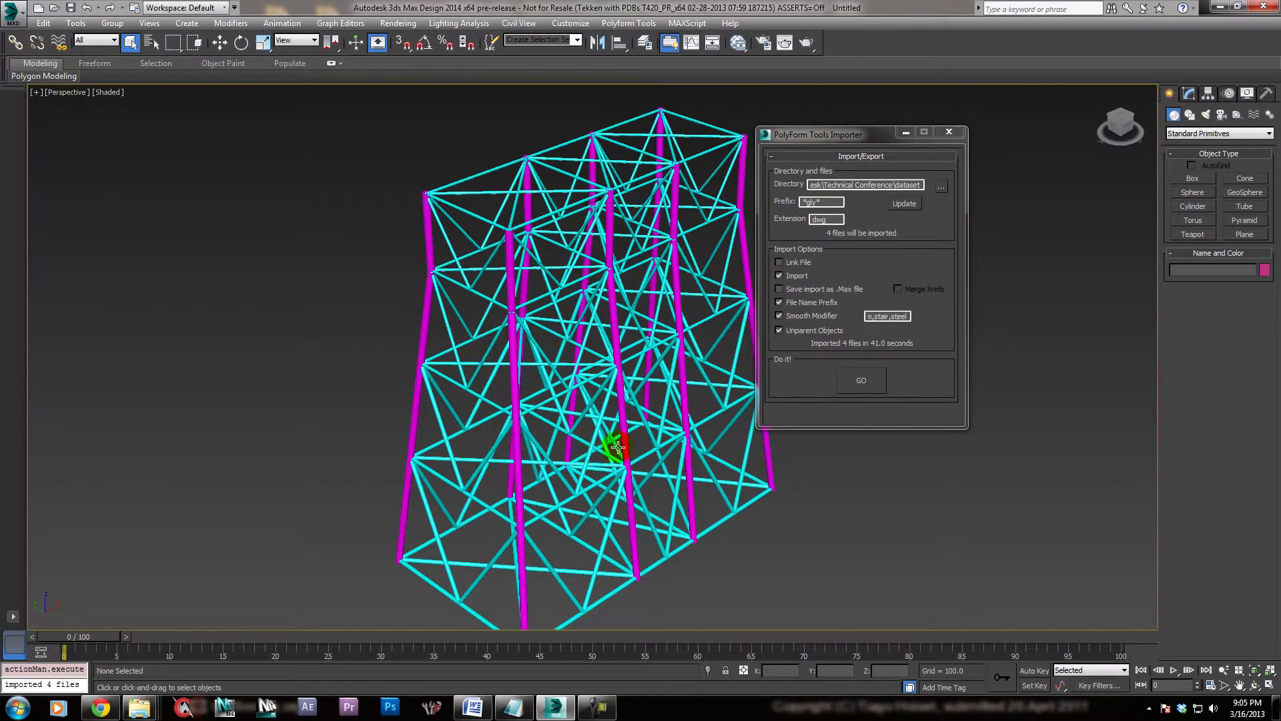
Select one magenta column segment on the outer edge of the jacket and show its modifier stack
{"action": "middle_click_drag", "start_coordinate": [713, 462], "coordinate": [445, 466], "text": "alt"}
{"action": "scroll", "coordinate": [453, 455], "scroll_direction": "up", "scroll_amount": 3}
{"action": "middle_click_drag", "start_coordinate": [672, 409], "coordinate": [631, 415]}
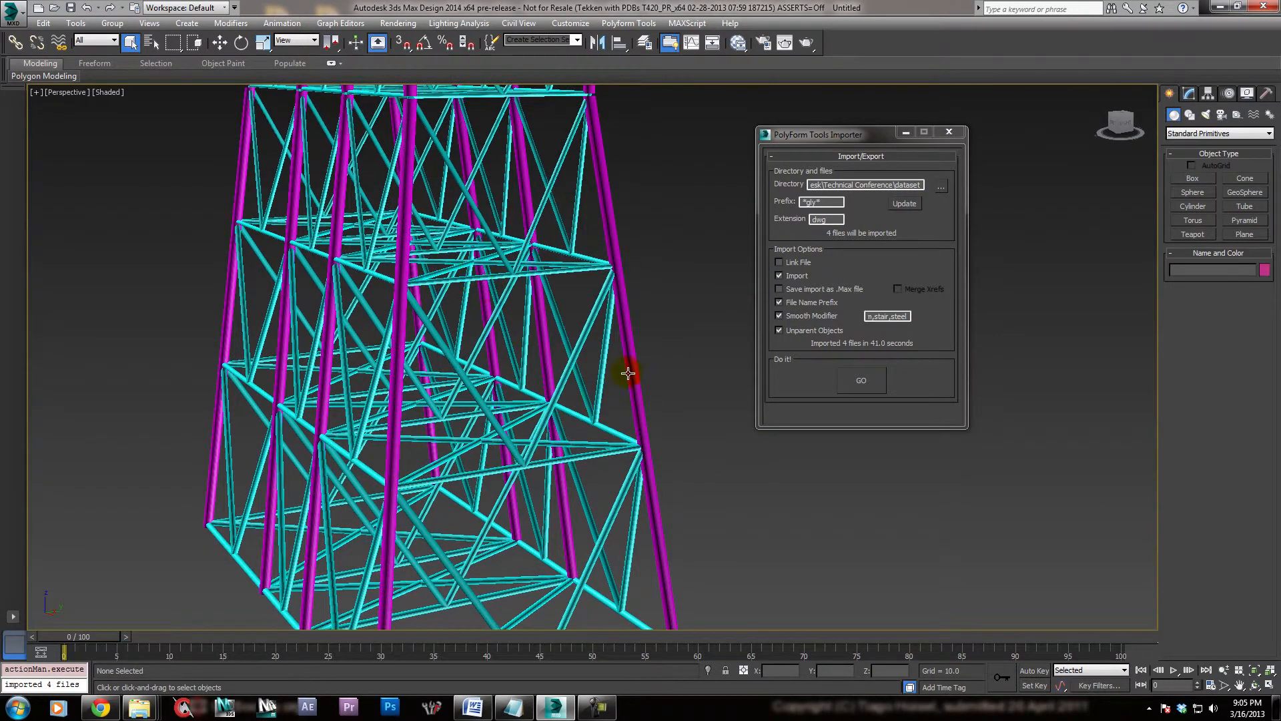
{"action": "left_click", "coordinate": [625, 371]}
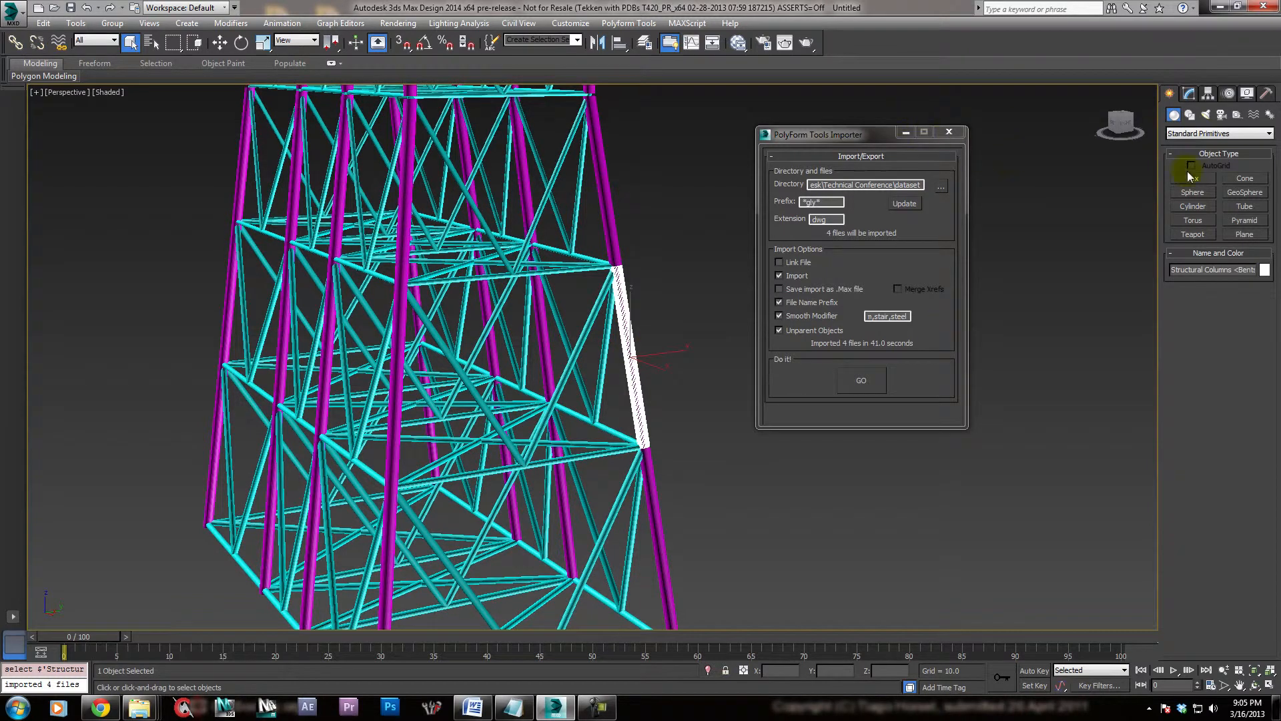
{"action": "left_click", "coordinate": [1190, 94]}
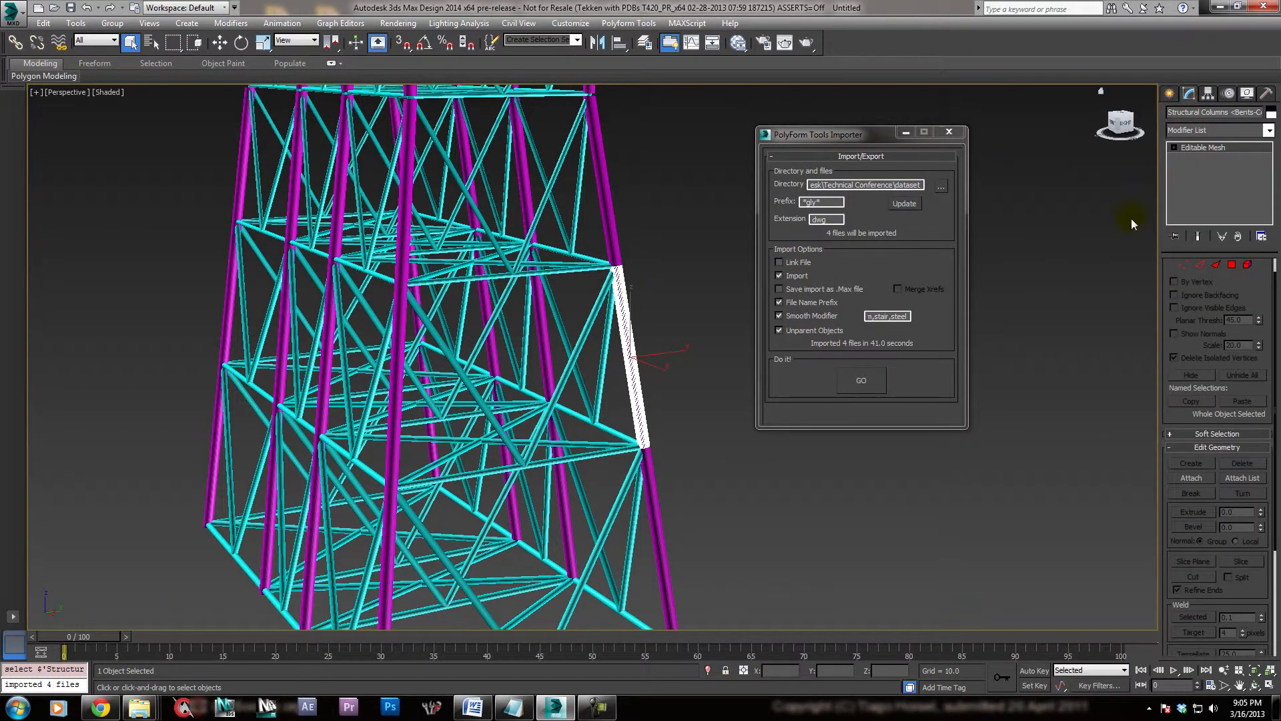
{"action": "middle_click_drag", "start_coordinate": [525, 412], "coordinate": [406, 323], "text": "alt"}
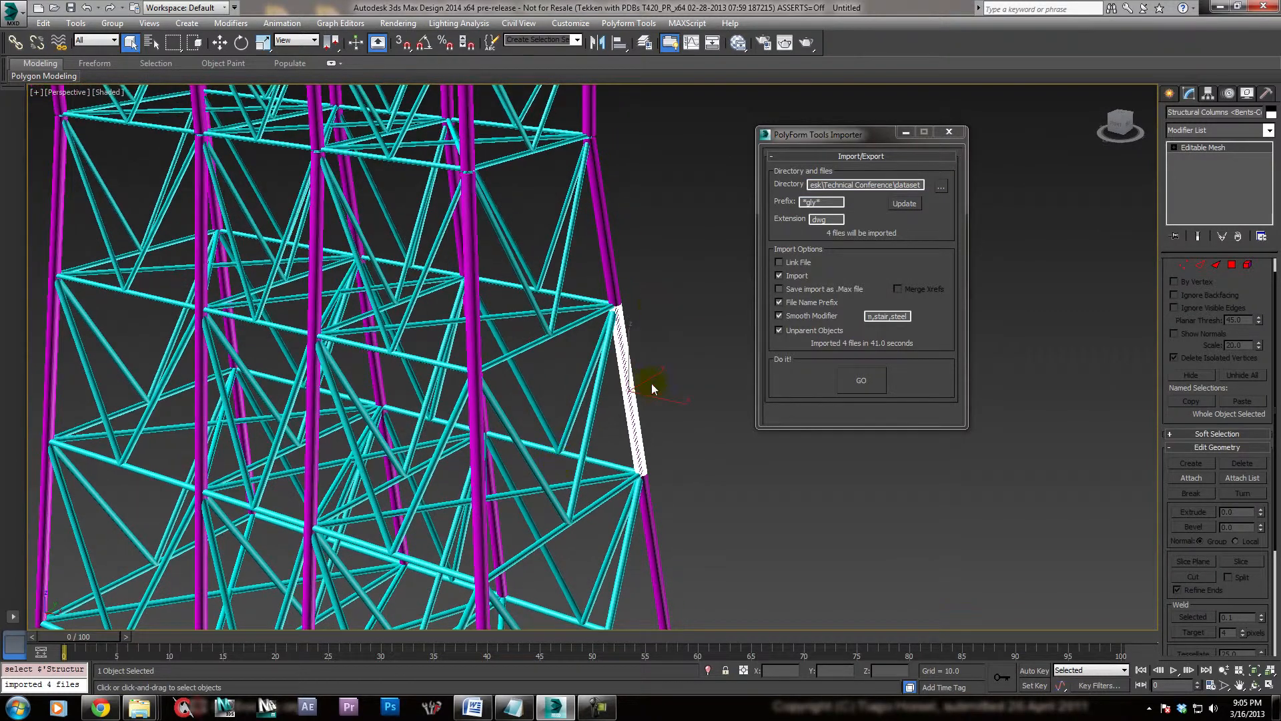
Try moving the selected column segment away from the jacket, and undo the move
{"action": "key", "text": "w"}
{"action": "left_click_drag", "start_coordinate": [641, 368], "coordinate": [707, 290]}
{"action": "key", "text": "ctrl+z"}
Examine the imported jacket's columns and bracing from several angles, both close up and as a whole
{"action": "middle_click_drag", "start_coordinate": [671, 435], "coordinate": [637, 439], "text": "alt"}
{"action": "middle_click_drag", "start_coordinate": [637, 439], "coordinate": [600, 408]}
{"action": "scroll", "coordinate": [684, 471], "scroll_direction": "down", "scroll_amount": 3}
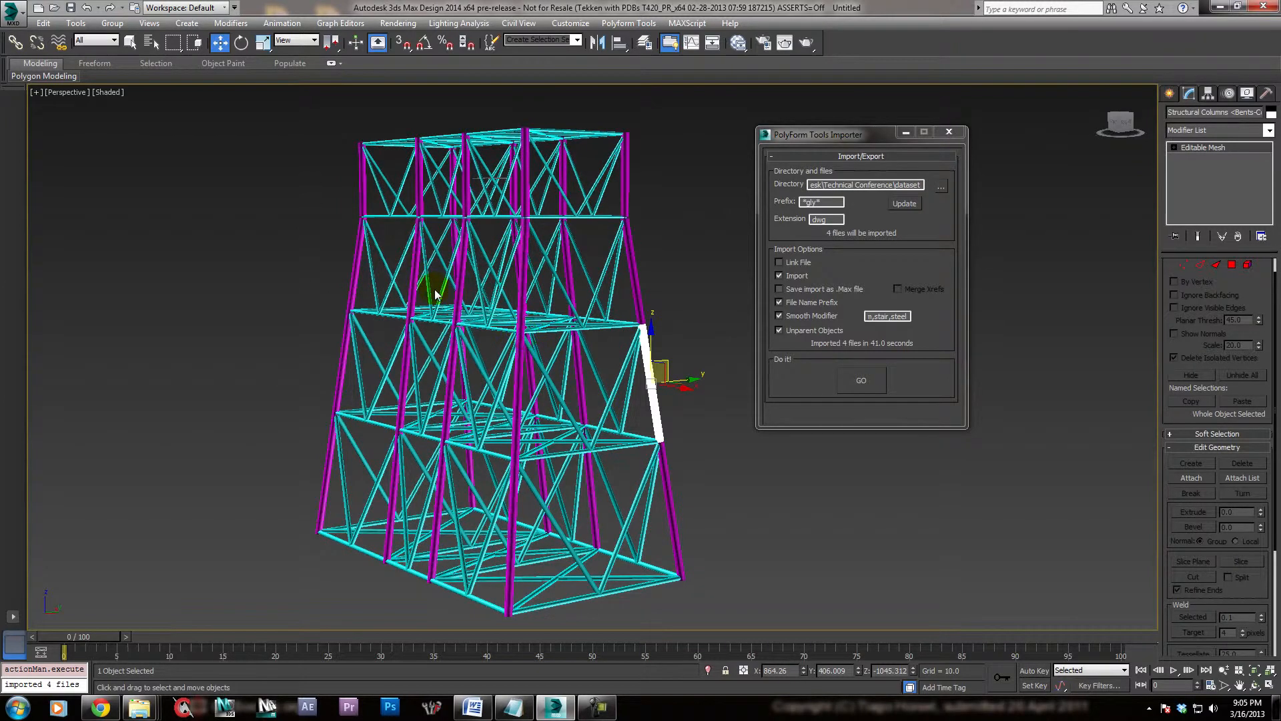
{"action": "middle_click_drag", "start_coordinate": [449, 278], "coordinate": [537, 391], "text": "alt"}
{"action": "scroll", "coordinate": [385, 271], "scroll_direction": "up", "scroll_amount": 3}
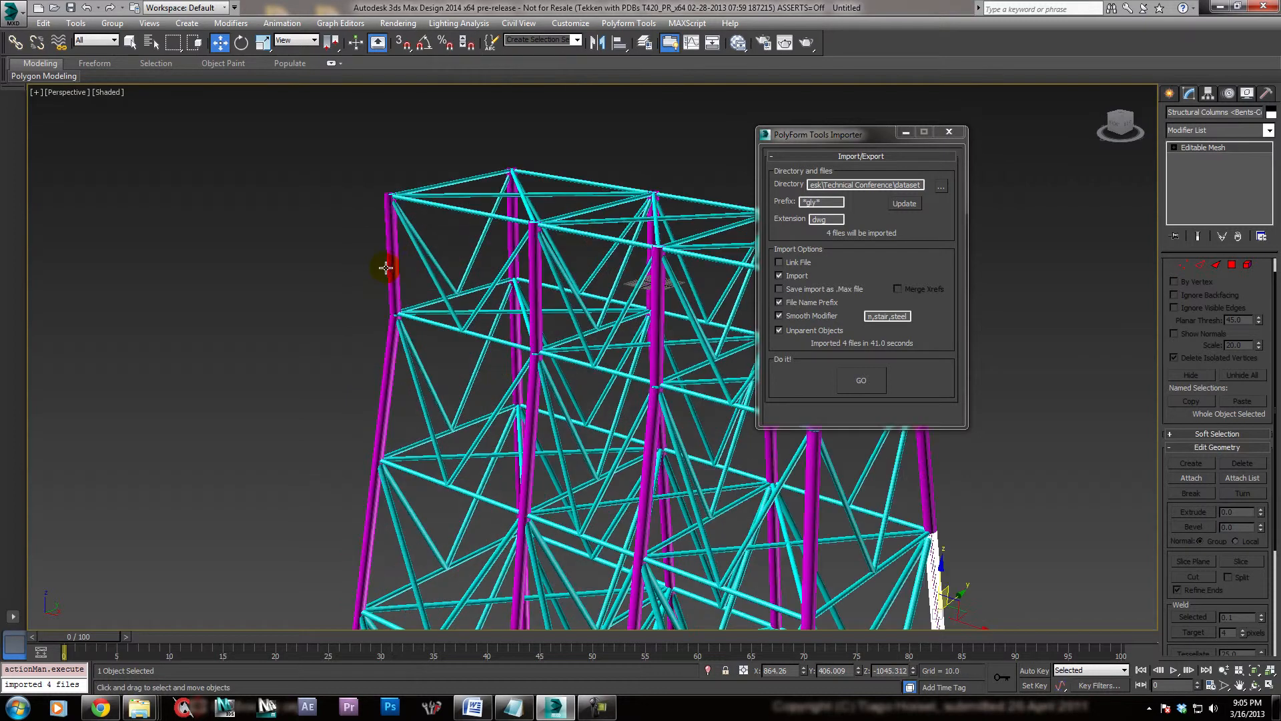
{"action": "middle_click_drag", "start_coordinate": [402, 279], "coordinate": [333, 253]}
{"action": "scroll", "coordinate": [332, 261], "scroll_direction": "down", "scroll_amount": 3}
{"action": "middle_click_drag", "start_coordinate": [575, 415], "coordinate": [458, 364]}
{"action": "middle_click_drag", "start_coordinate": [459, 365], "coordinate": [493, 359], "text": "alt"}
{"action": "middle_click_drag", "start_coordinate": [488, 362], "coordinate": [605, 365]}
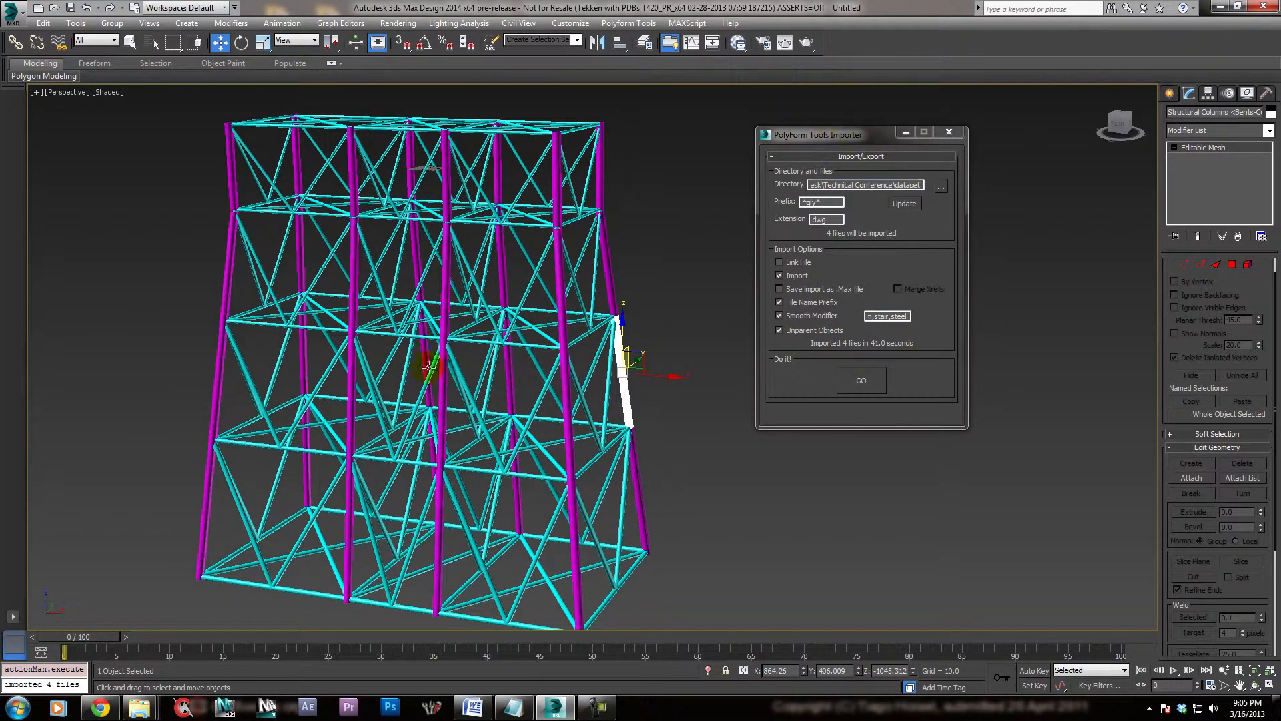
{"action": "middle_click_drag", "start_coordinate": [234, 169], "coordinate": [294, 263]}
{"action": "left_click", "coordinate": [42, 23]}
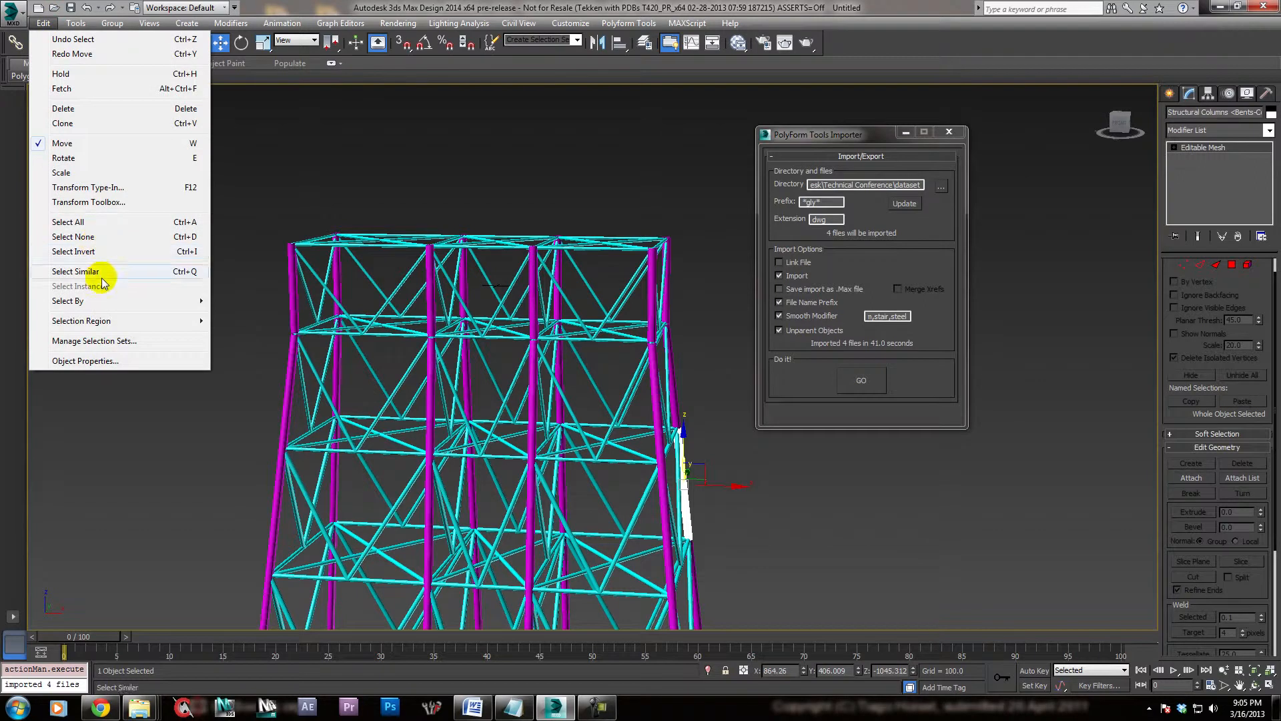
{"action": "mouse_move", "coordinate": [99, 302]}
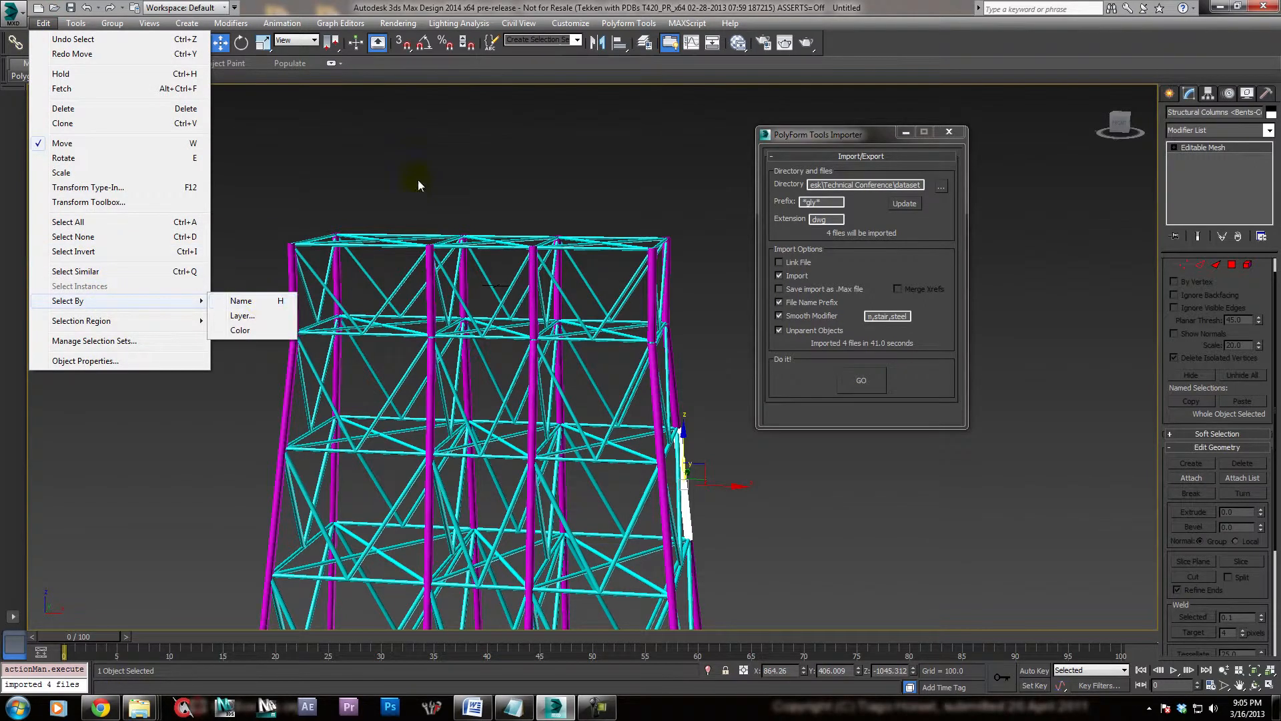
{"action": "left_click", "coordinate": [248, 301]}
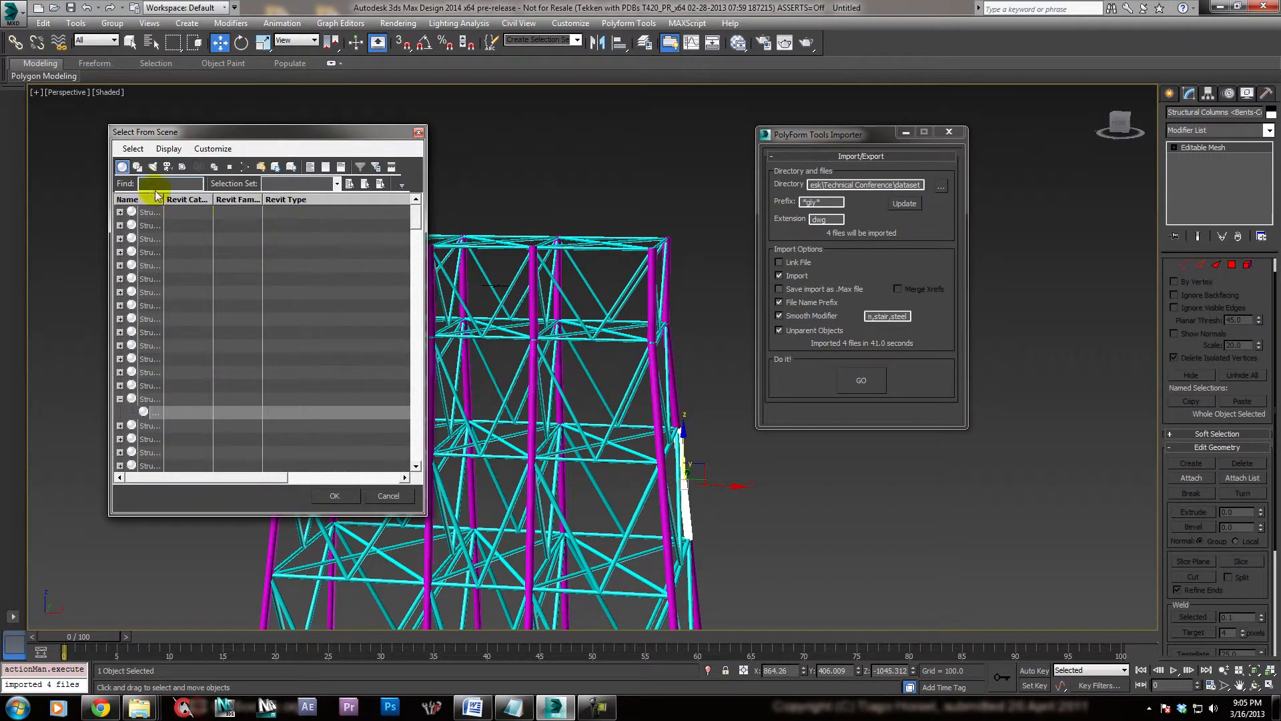
{"action": "left_click", "coordinate": [416, 134]}
Open the select-by-name list of scene objects and widen its Name column enough to read the object names
{"action": "middle_click_drag", "start_coordinate": [451, 178], "coordinate": [402, 175]}
{"action": "key", "text": "h"}
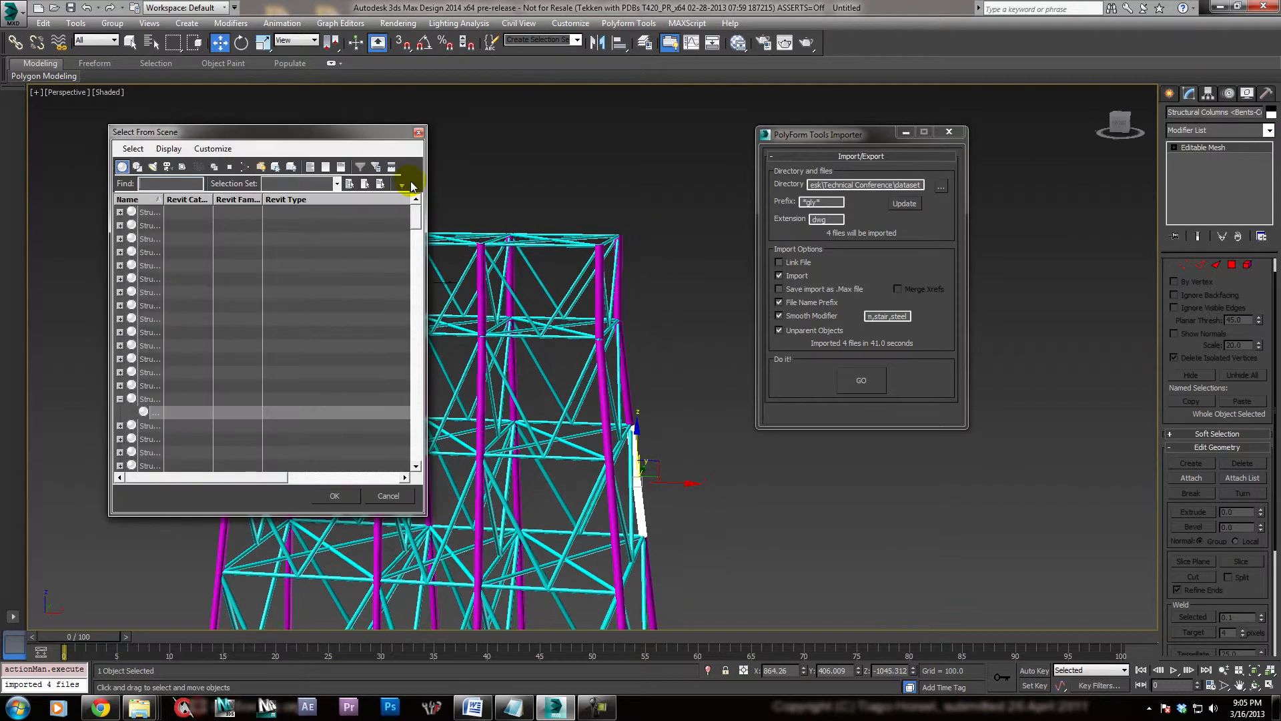
{"action": "left_click", "coordinate": [163, 199]}
{"action": "left_click_drag", "start_coordinate": [162, 199], "coordinate": [290, 200]}
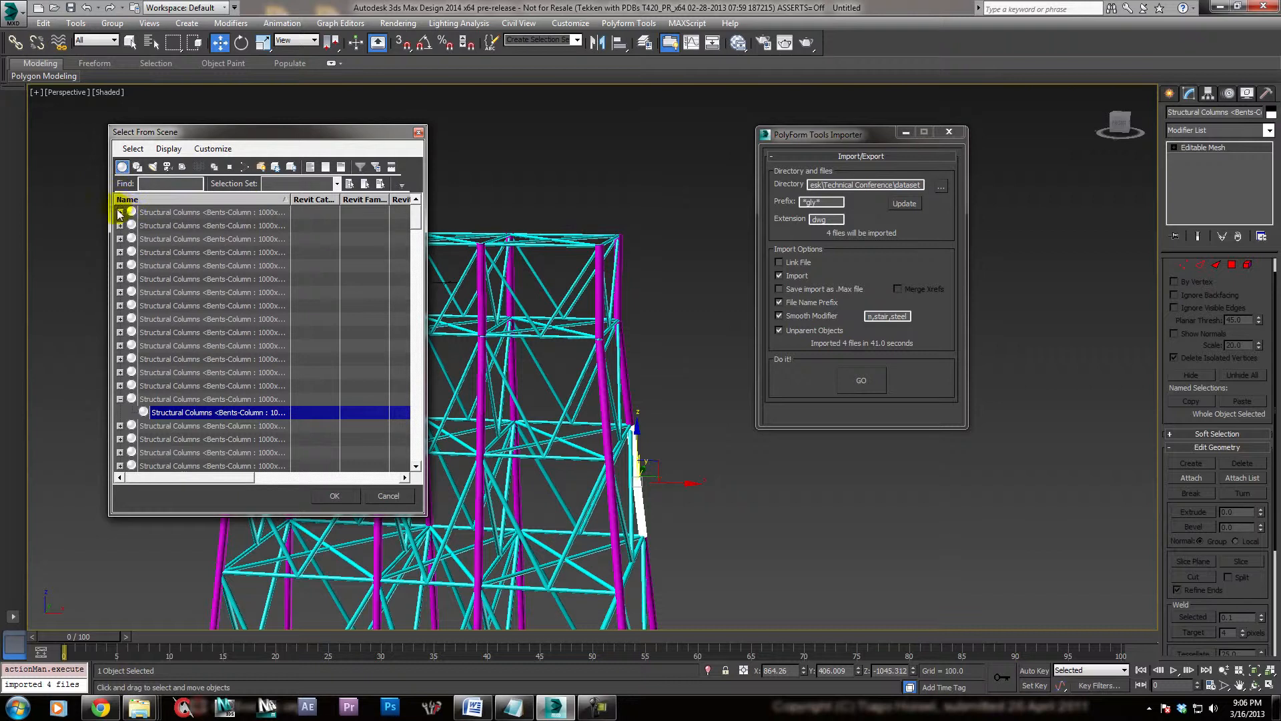
Turn Display Children off to look through the flat object list, and turn it back on
{"action": "left_click", "coordinate": [169, 149]}
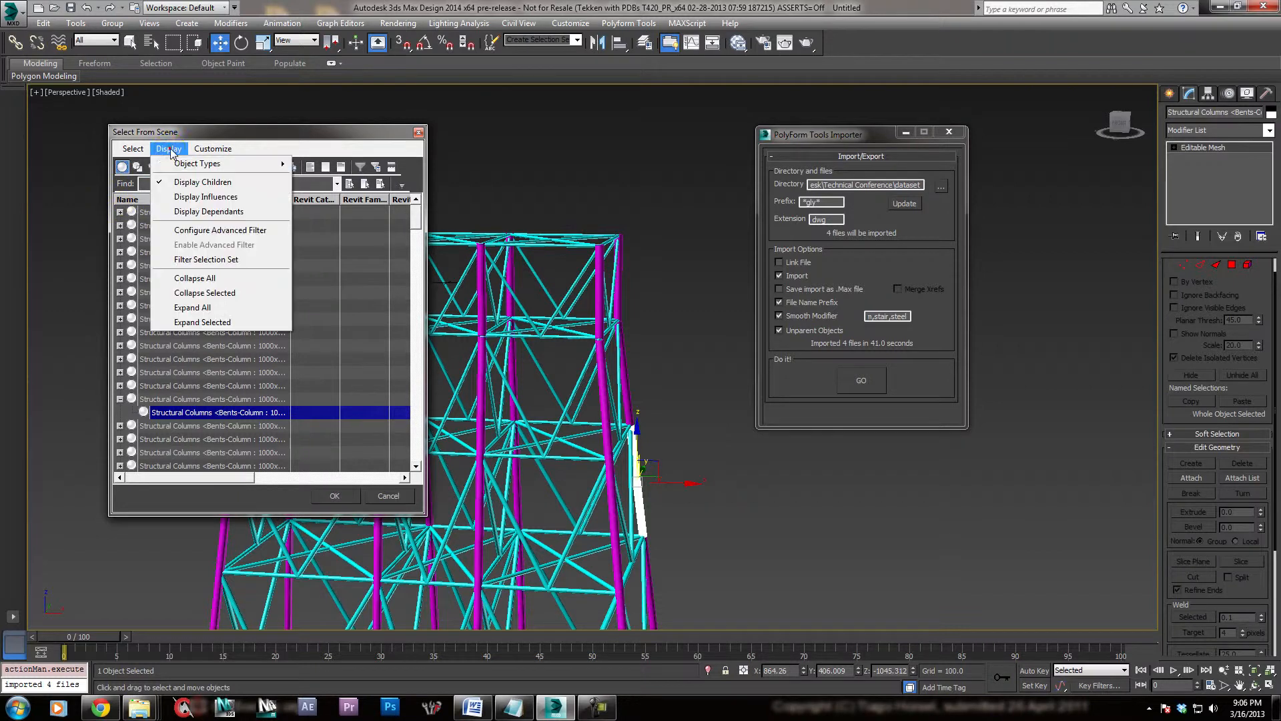
{"action": "left_click", "coordinate": [175, 181]}
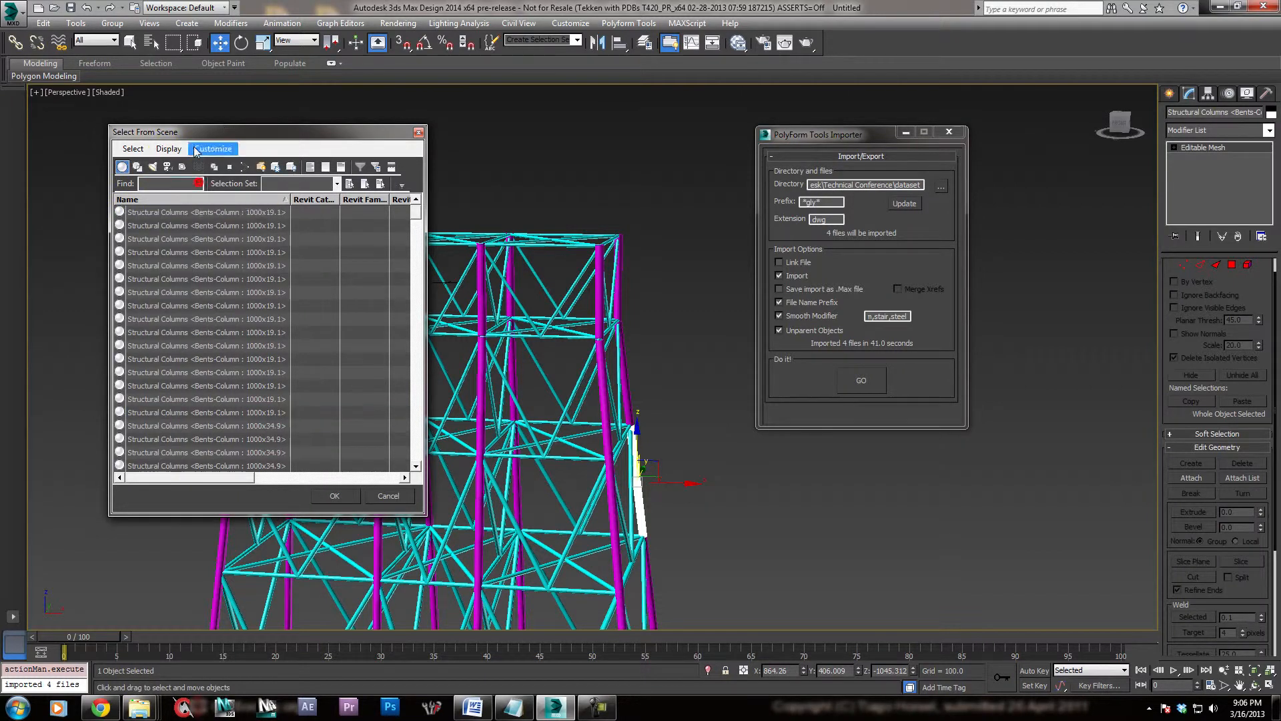
{"action": "mouse_move", "coordinate": [417, 214]}
{"action": "left_mouse_down"}
{"action": "mouse_move", "coordinate": [430, 420]}
{"action": "mouse_move", "coordinate": [414, 386]}
{"action": "mouse_move", "coordinate": [417, 200]}
{"action": "mouse_move", "coordinate": [420, 223]}
{"action": "left_mouse_up"}
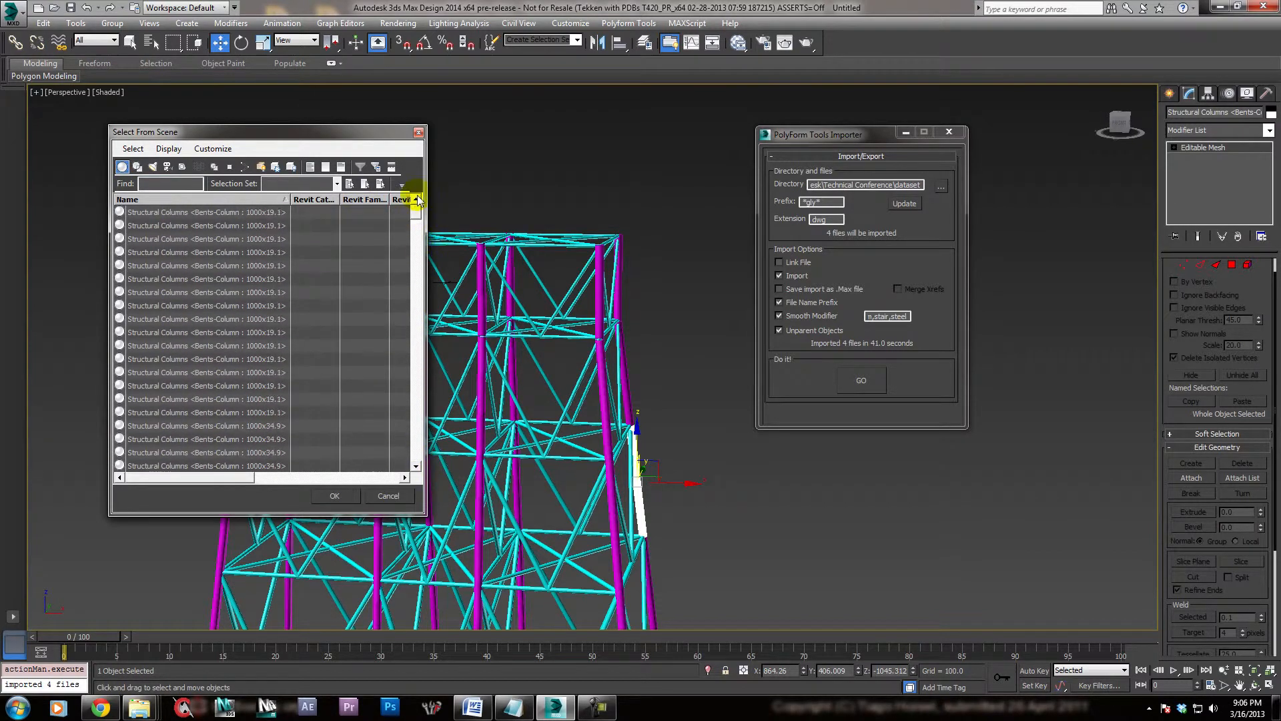
{"action": "left_click", "coordinate": [164, 148]}
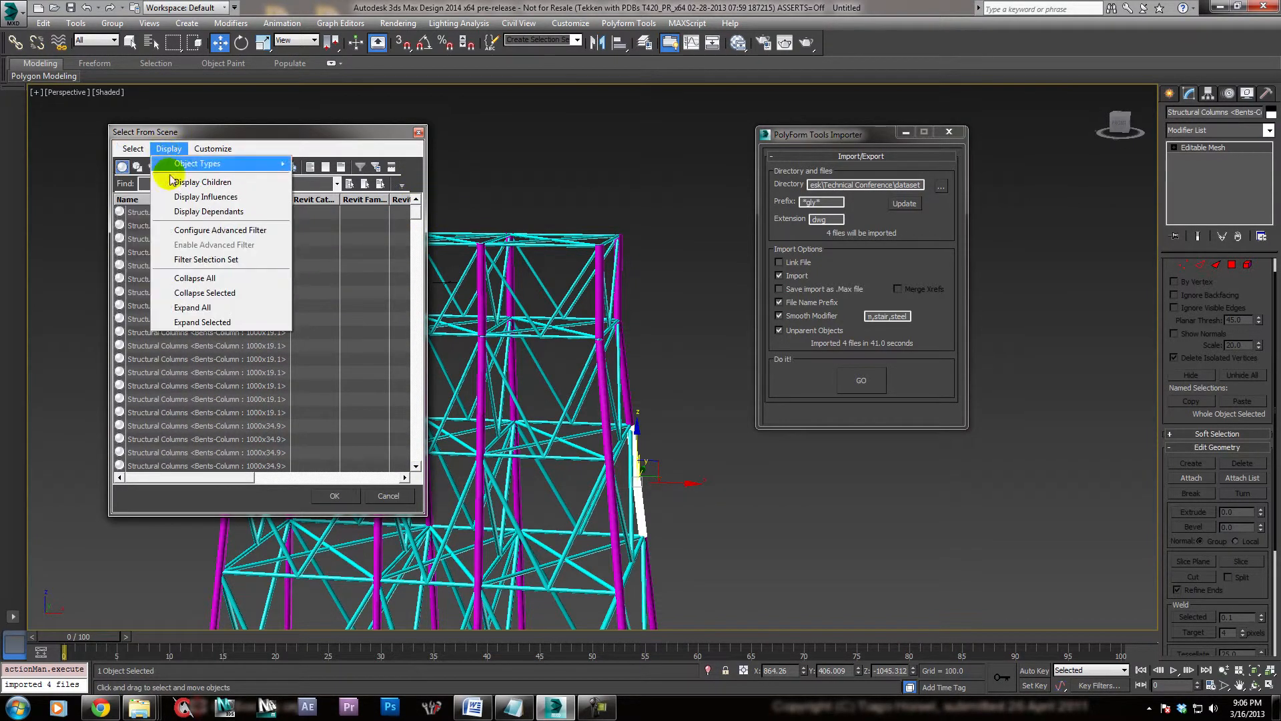
{"action": "left_click", "coordinate": [200, 181]}
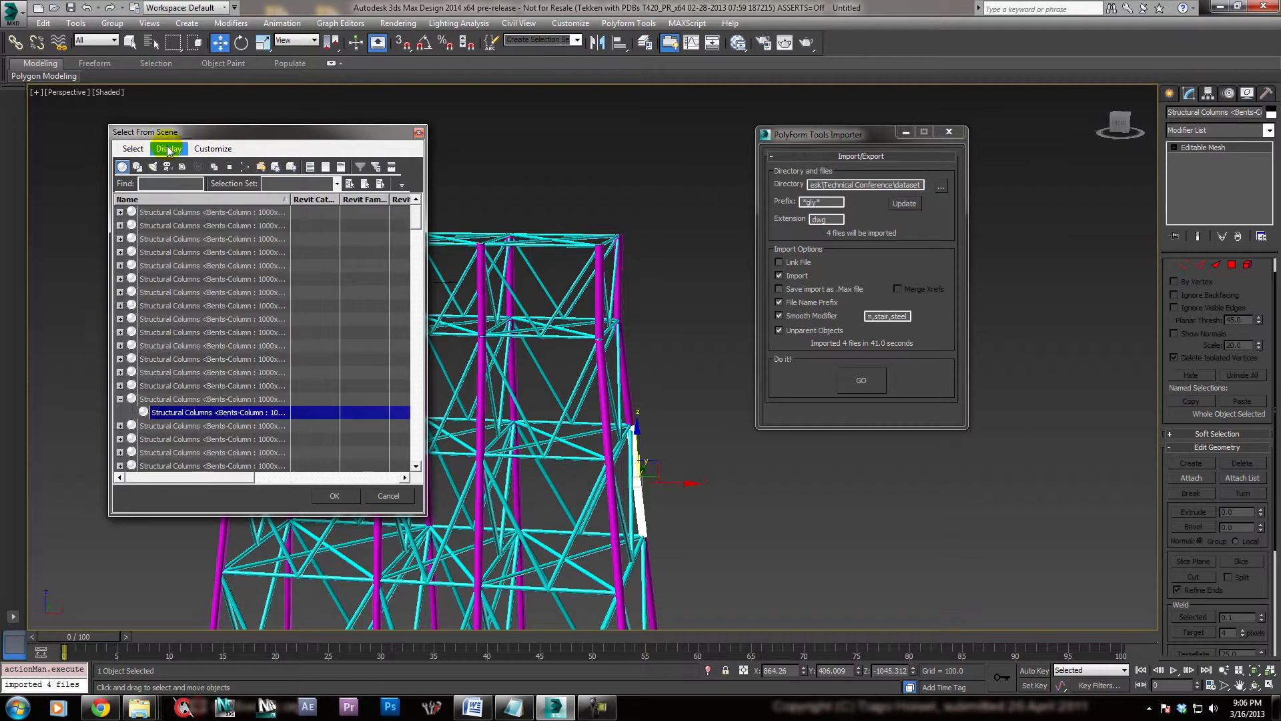
Expand the first two column entries in the object list and select the second entry's parent object
{"action": "left_click", "coordinate": [120, 212]}
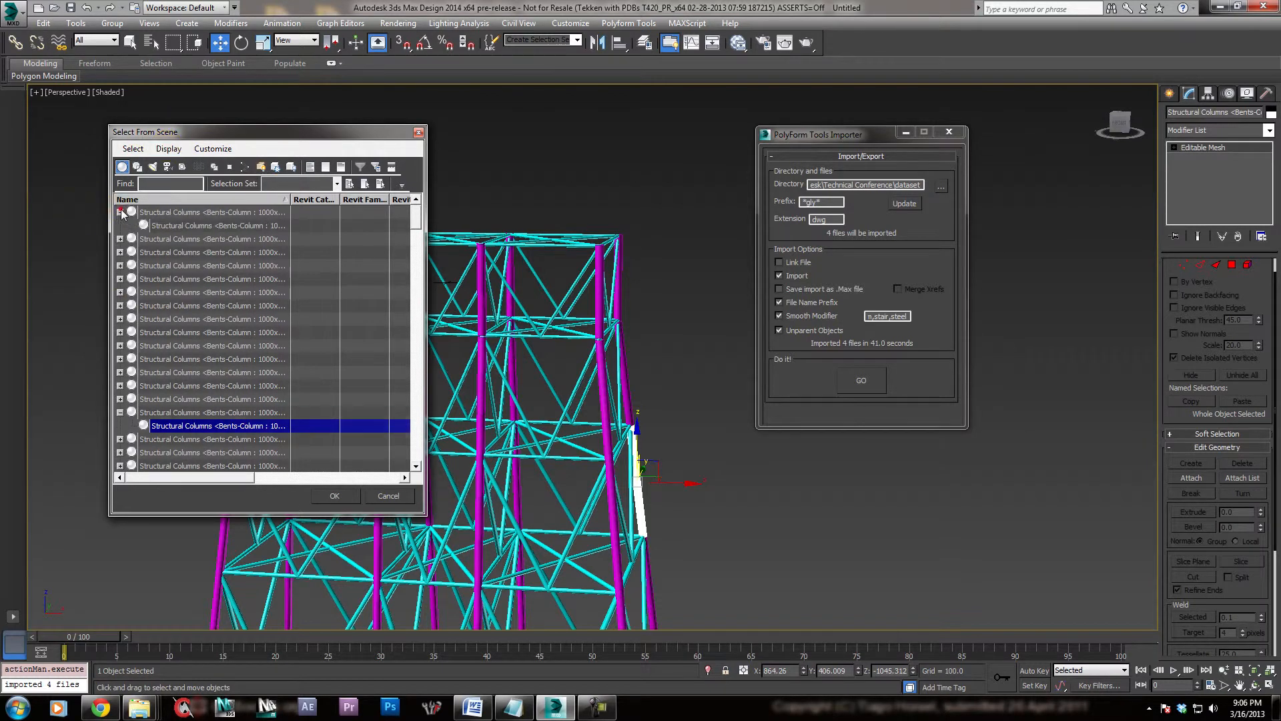
{"action": "left_click", "coordinate": [187, 226]}
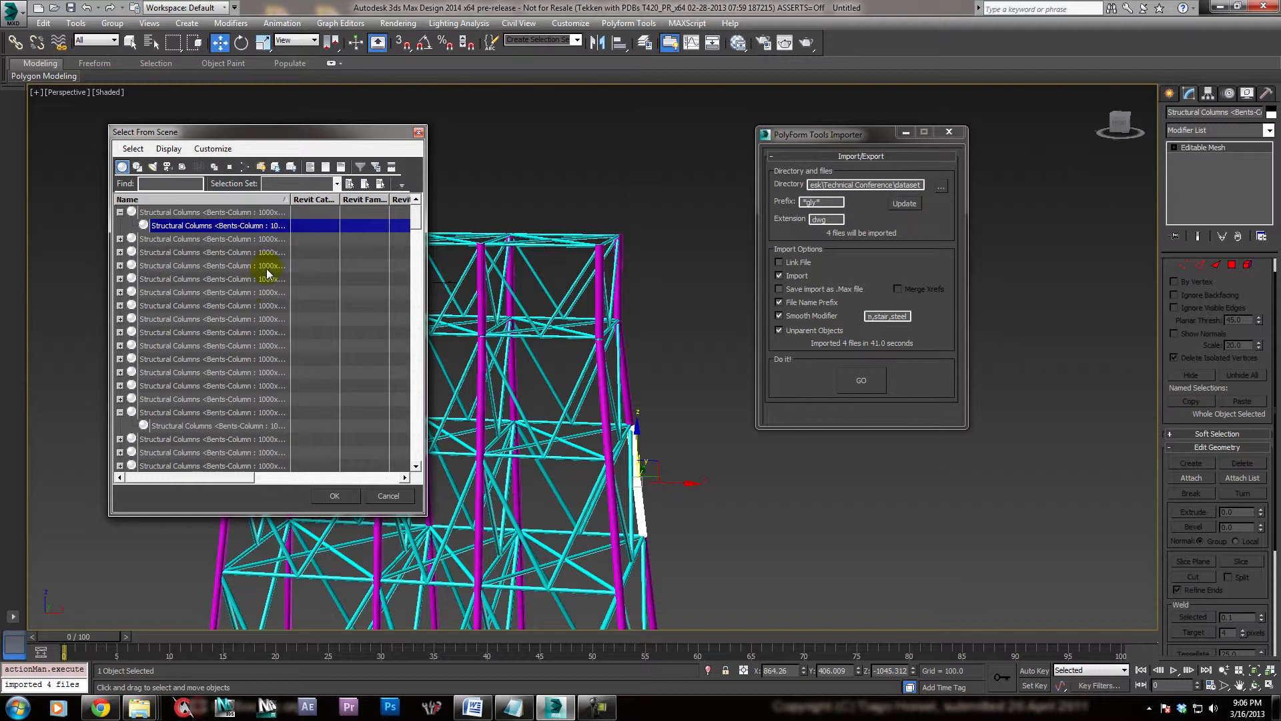
{"action": "left_click", "coordinate": [120, 239]}
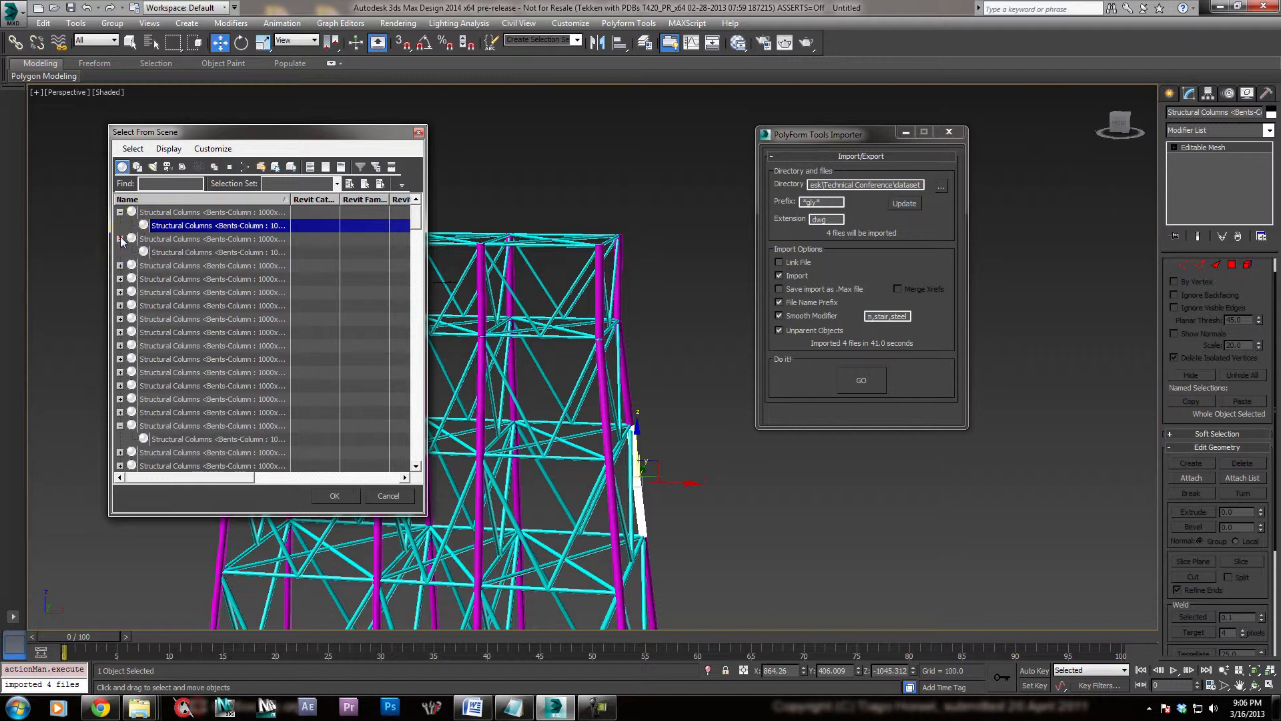
{"action": "left_click", "coordinate": [177, 235]}
{"action": "double_click", "coordinate": [210, 241]}
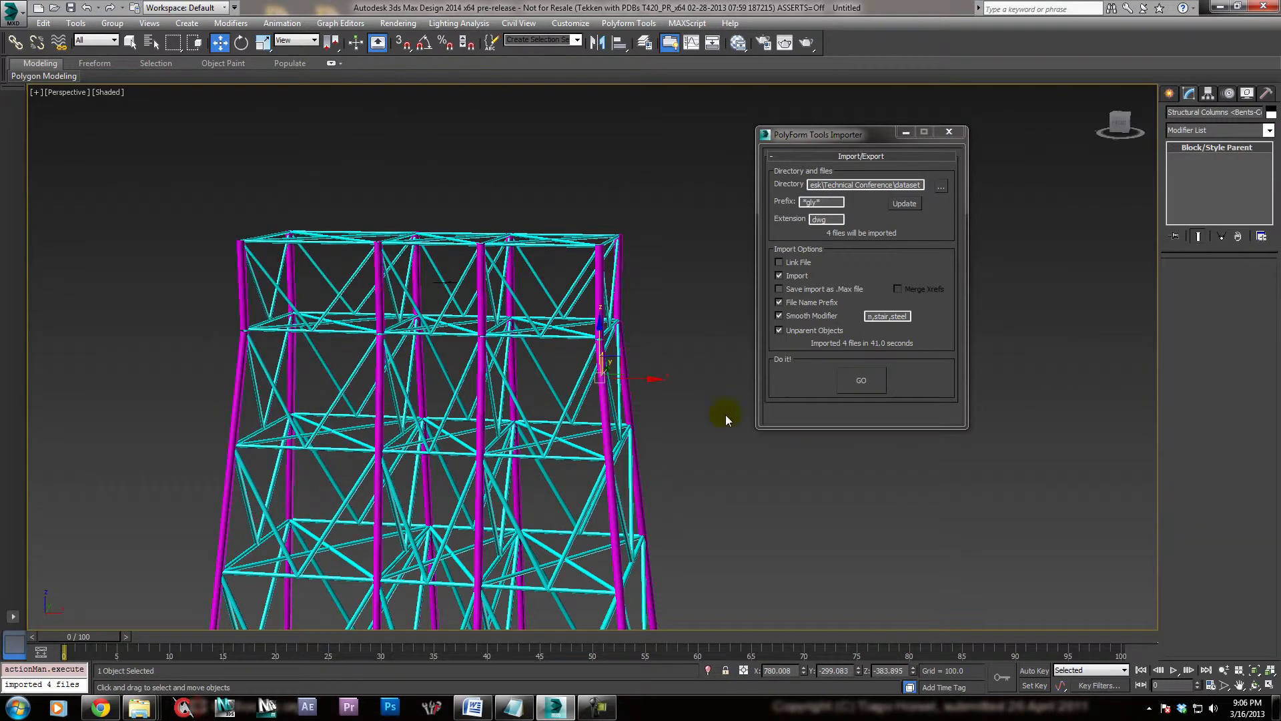
Locate the selected parent object on the jacket and select the top segment of that corner column for comparison
{"action": "middle_click_drag", "start_coordinate": [711, 497], "coordinate": [543, 509], "text": "alt"}
{"action": "scroll", "coordinate": [770, 419], "scroll_direction": "up", "scroll_amount": 5}
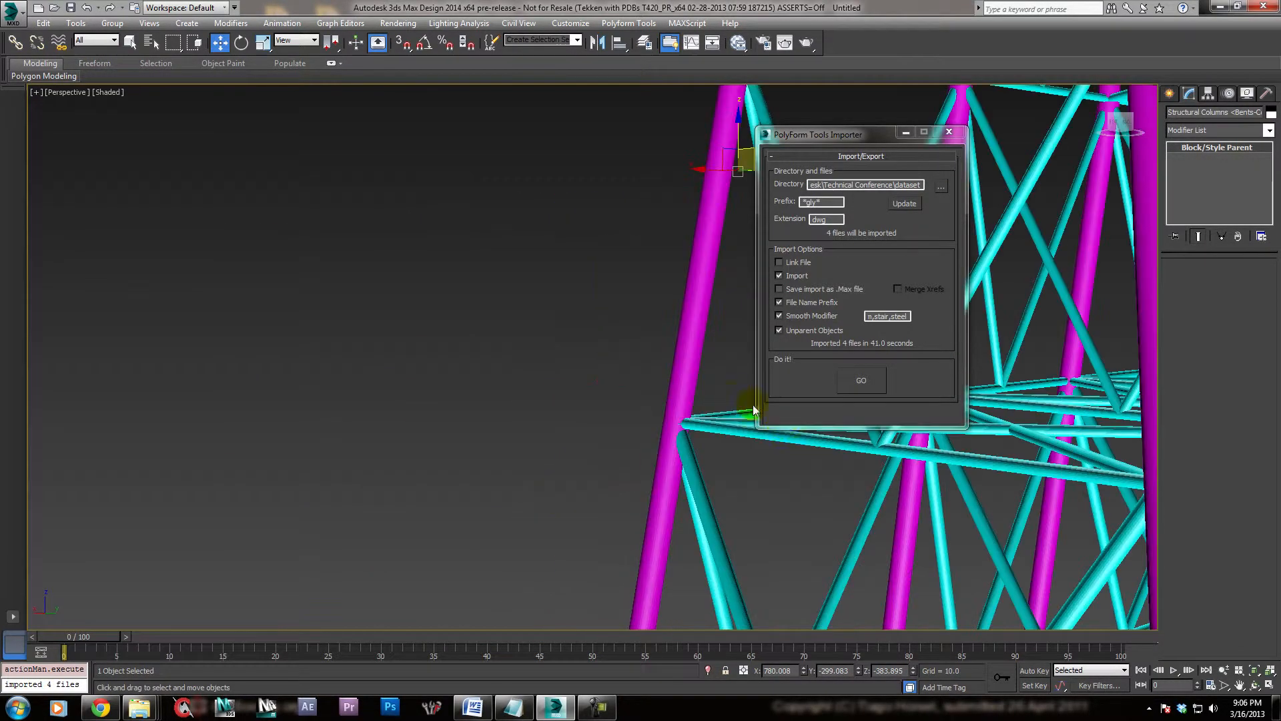
{"action": "scroll", "coordinate": [770, 419], "scroll_direction": "down", "scroll_amount": 3}
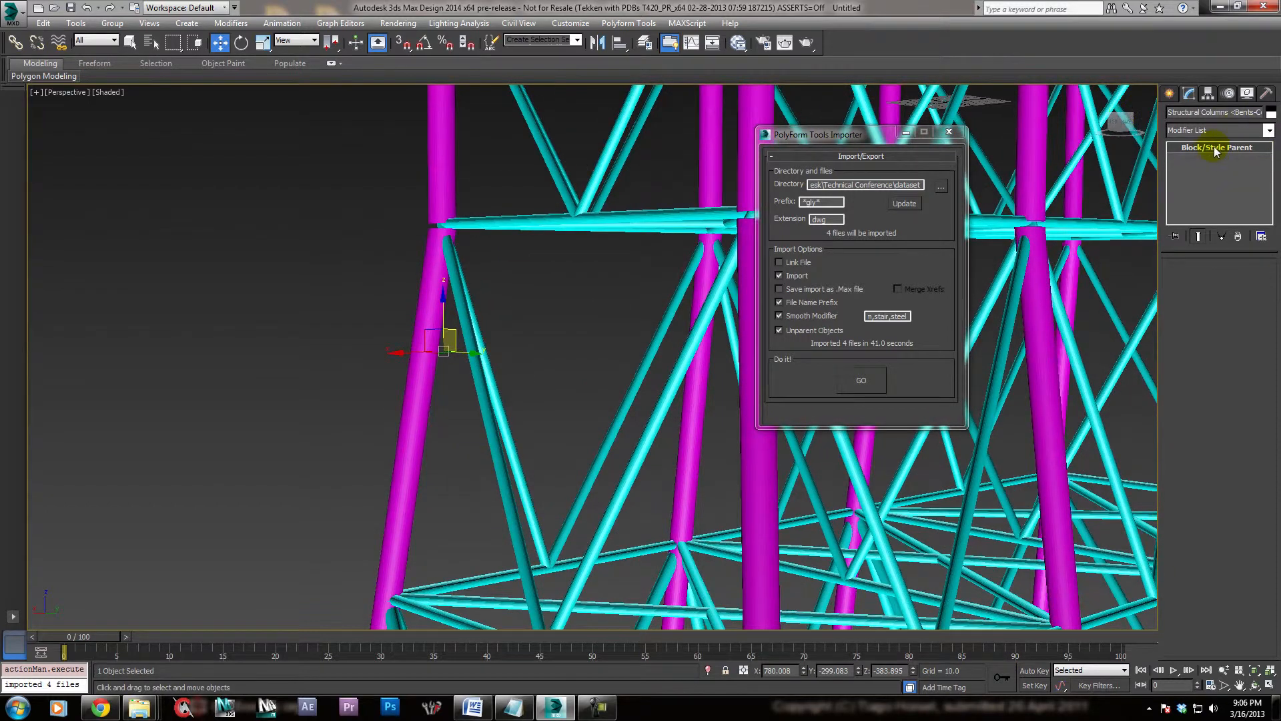
{"action": "middle_click_drag", "start_coordinate": [488, 318], "coordinate": [817, 426], "text": "alt"}
{"action": "scroll", "coordinate": [674, 385], "scroll_direction": "down", "scroll_amount": 3}
{"action": "middle_click_drag", "start_coordinate": [743, 437], "coordinate": [534, 387], "text": "alt"}
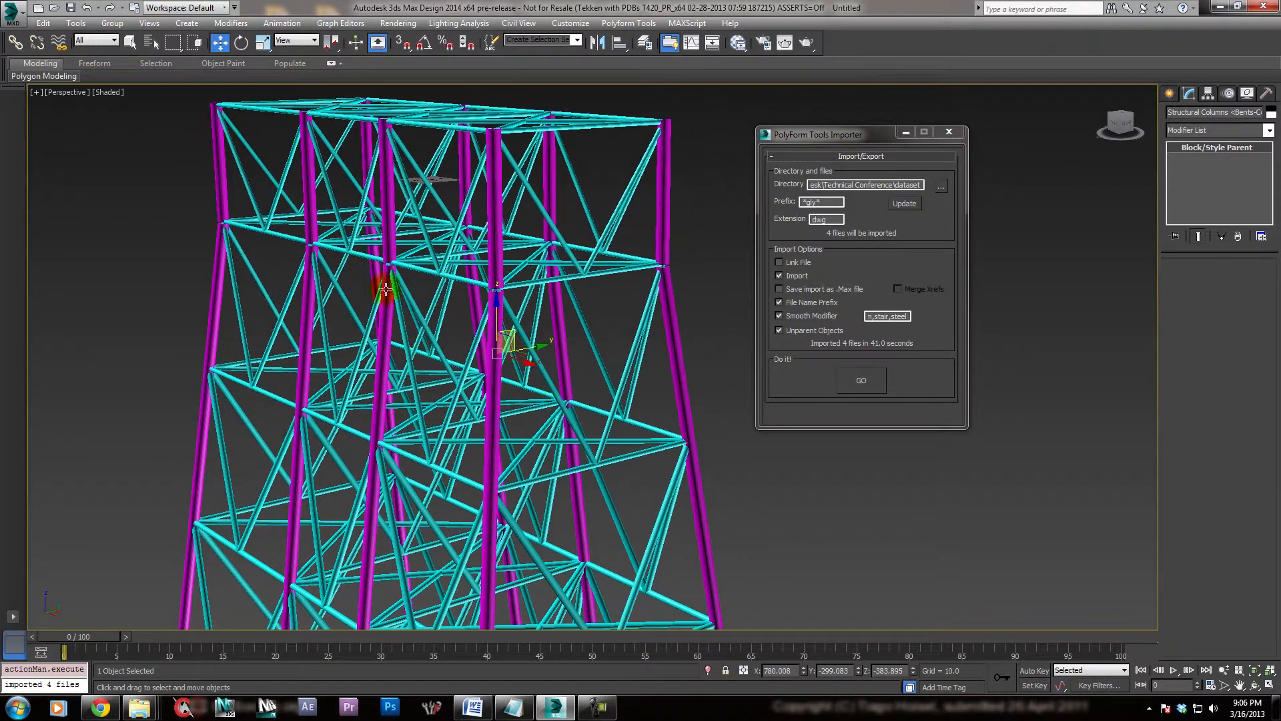
{"action": "left_click", "coordinate": [492, 233]}
{"action": "middle_click_drag", "start_coordinate": [348, 280], "coordinate": [476, 348], "text": "alt"}
{"action": "middle_click_drag", "start_coordinate": [631, 350], "coordinate": [587, 317], "text": "alt"}
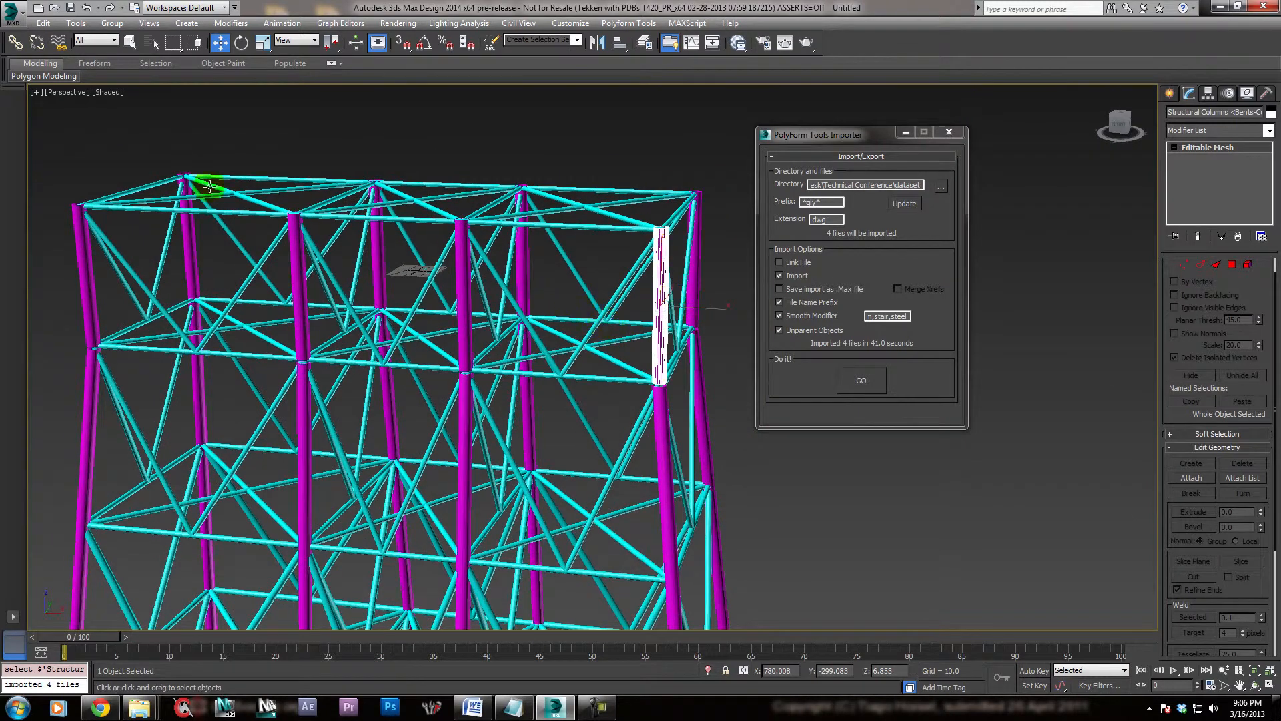
With the Select tool, pick the opposite corner column's top segment and the diagonal brace beside it to compare their object types
{"action": "key", "text": "q"}
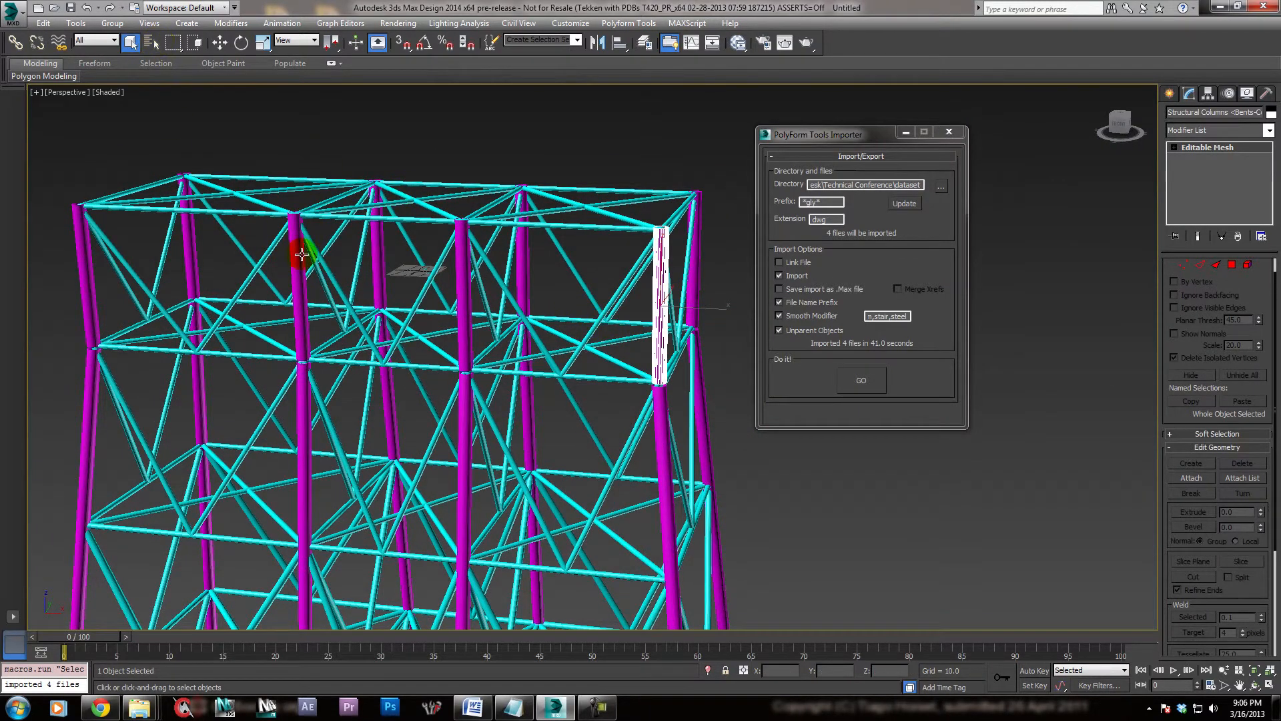
{"action": "middle_click_drag", "start_coordinate": [306, 251], "coordinate": [358, 263], "text": "alt"}
{"action": "left_click", "coordinate": [196, 277]}
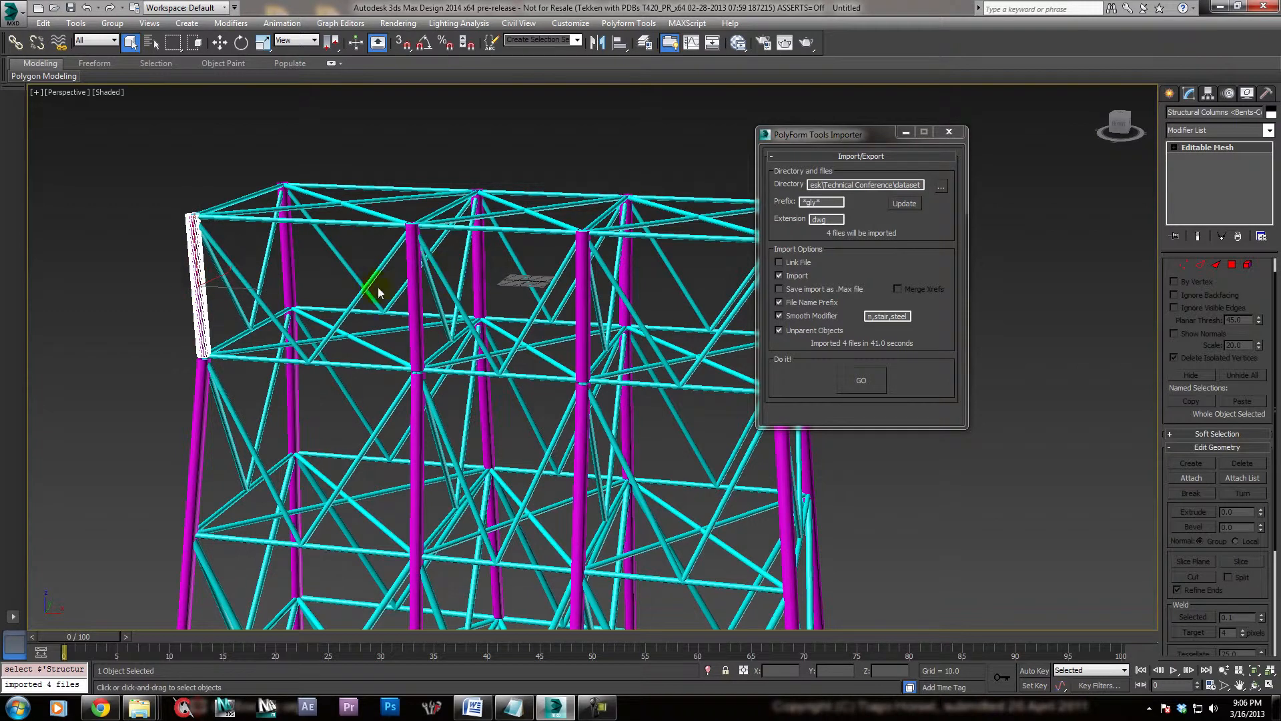
{"action": "left_click", "coordinate": [261, 280]}
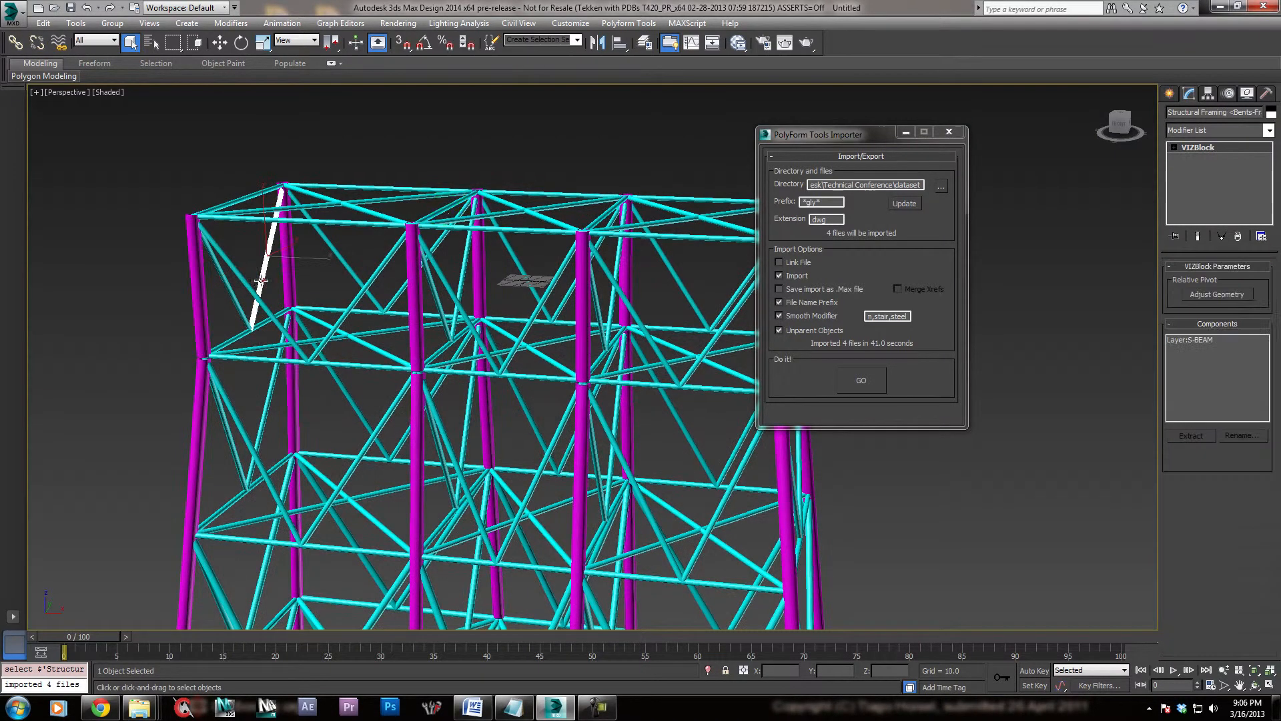
{"action": "middle_click_drag", "start_coordinate": [306, 161], "coordinate": [359, 239], "text": "alt"}
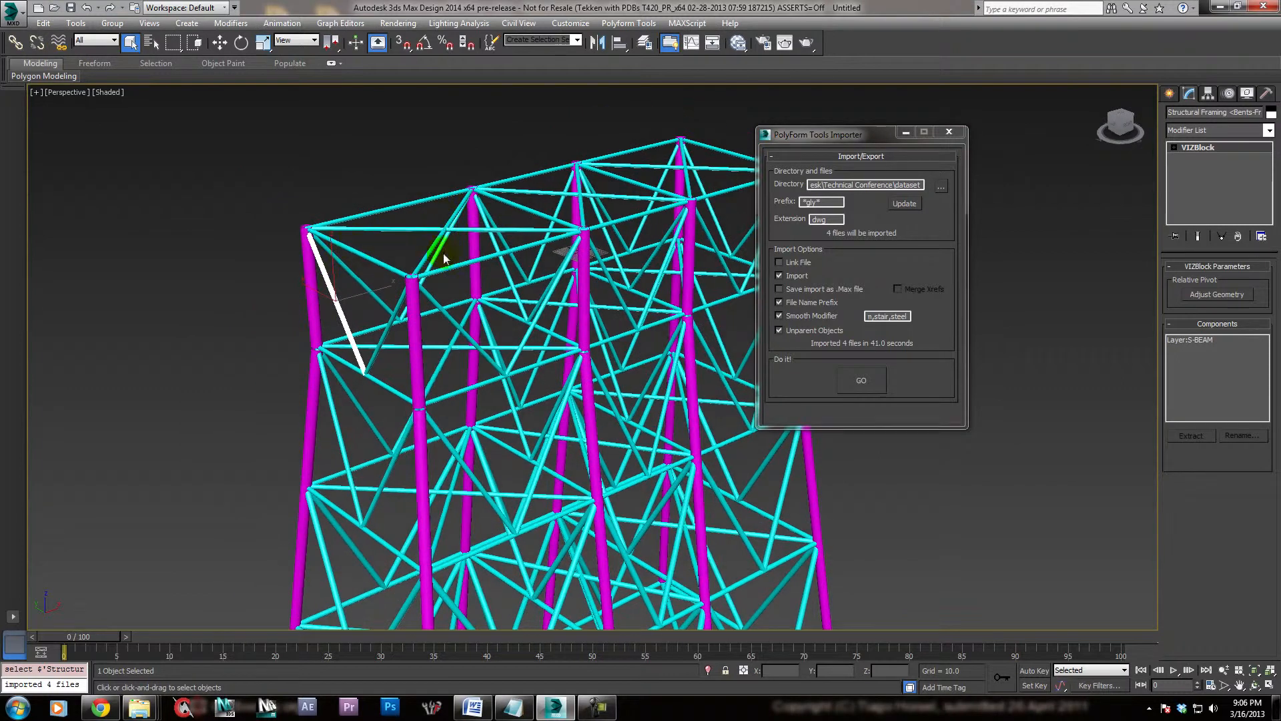
Unlink the selected diagonal brace, and unlink a region-selected group of bracing members at the top of the jacket
{"action": "left_click", "coordinate": [36, 43]}
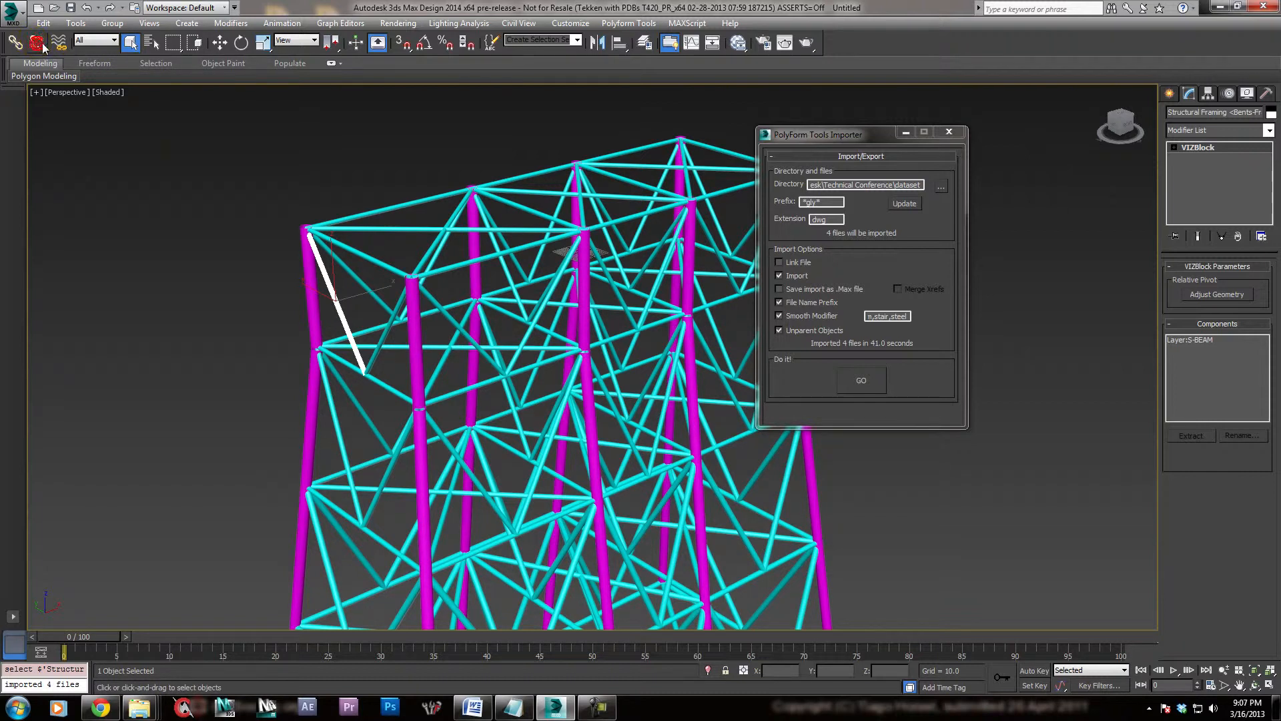
{"action": "mouse_move", "coordinate": [547, 333]}
{"action": "middle_mouse_down"}
{"action": "mouse_move", "coordinate": [492, 338]}
{"action": "mouse_move", "coordinate": [553, 325]}
{"action": "middle_mouse_up"}
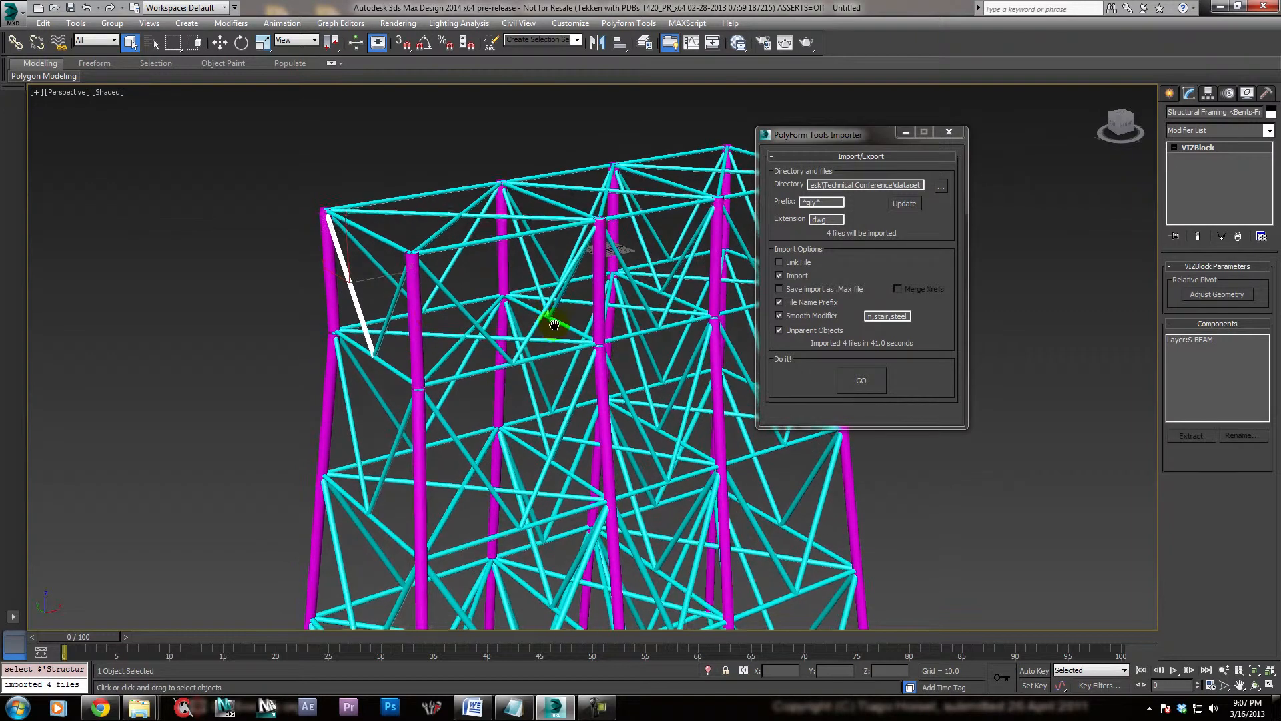
{"action": "middle_click_drag", "start_coordinate": [418, 338], "coordinate": [227, 354]}
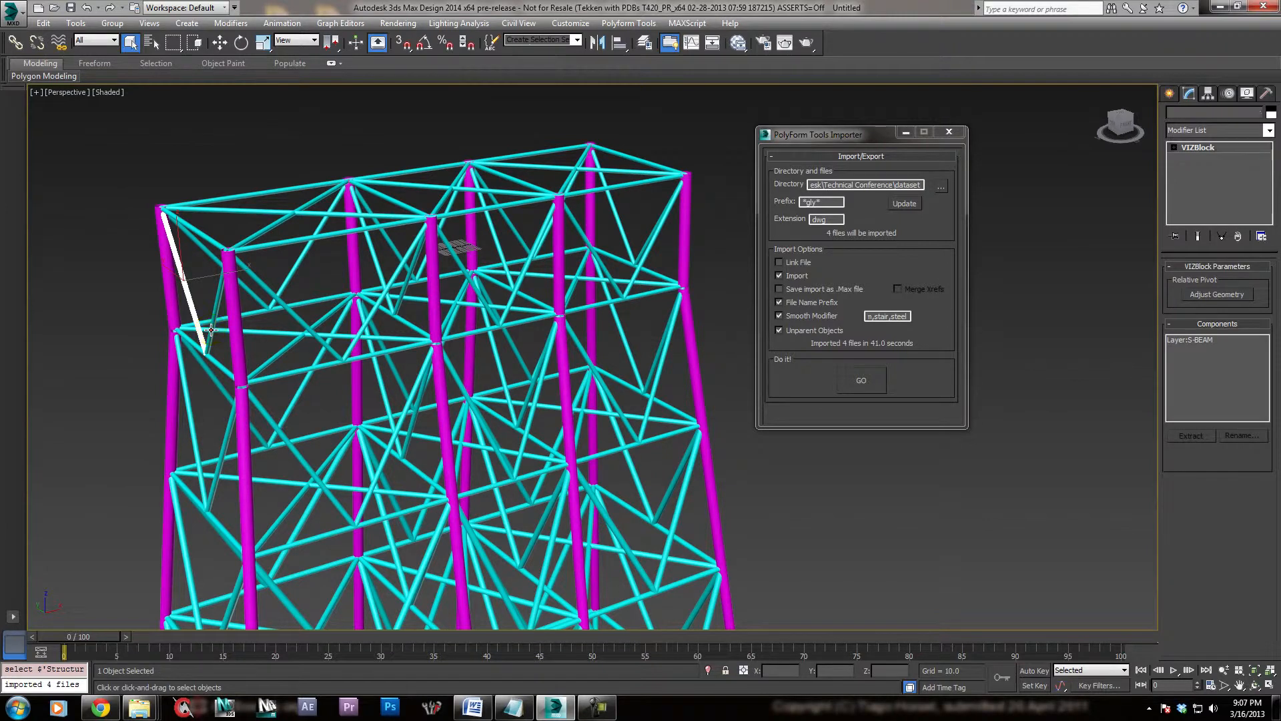
{"action": "left_click", "coordinate": [211, 329]}
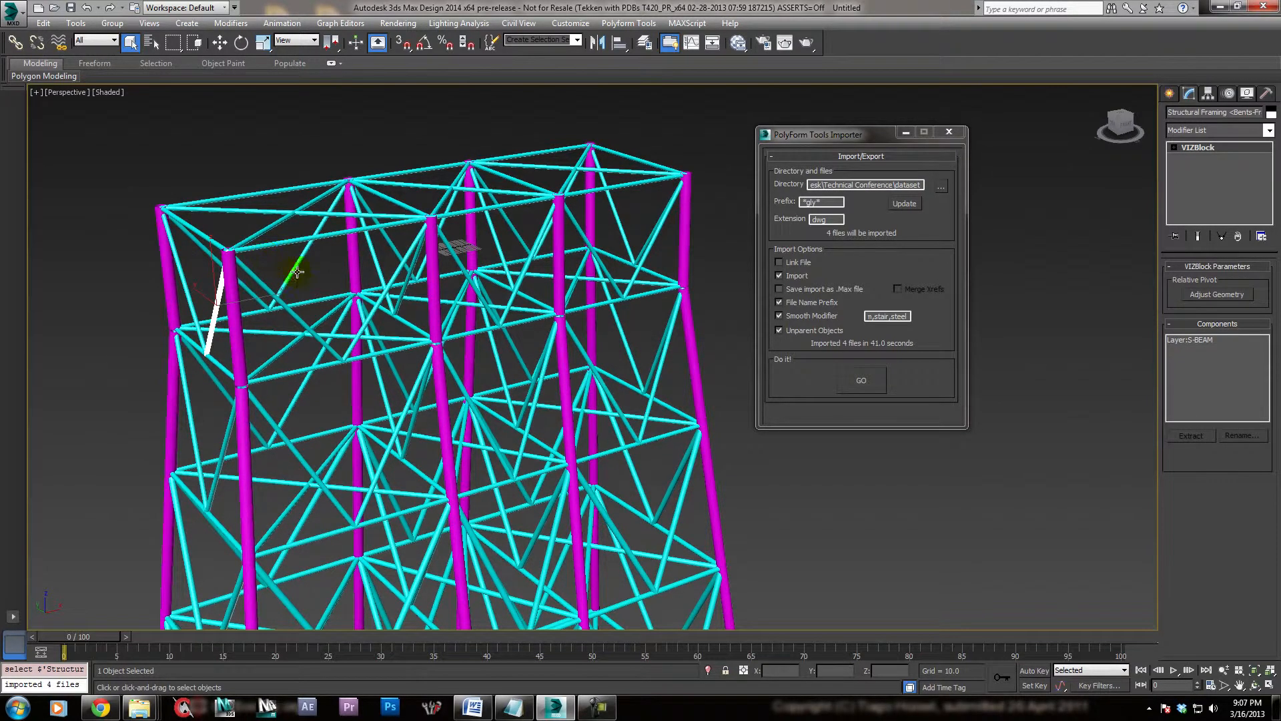
{"action": "left_click_drag", "start_coordinate": [296, 273], "coordinate": [284, 158]}
{"action": "left_click", "coordinate": [37, 44]}
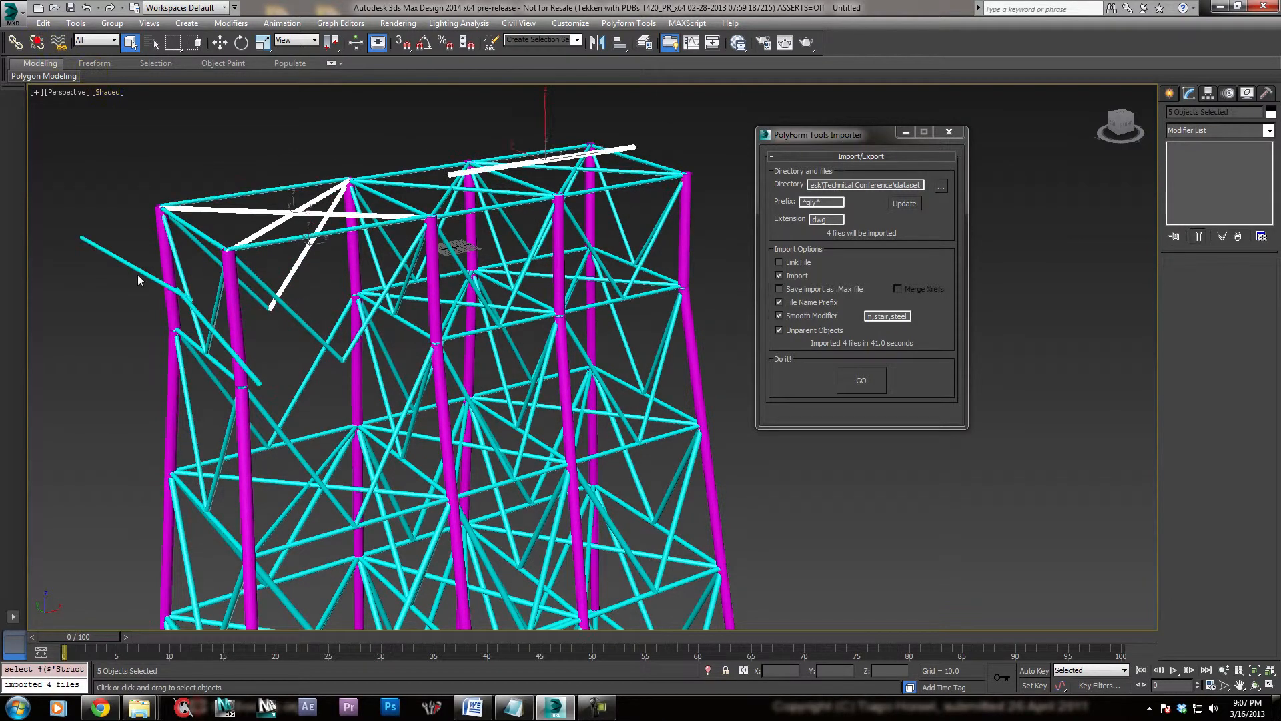
Region-select the whole jacket and unlink all of its objects from their parents
{"action": "middle_click_drag", "start_coordinate": [344, 354], "coordinate": [321, 306], "text": "alt"}
{"action": "scroll", "coordinate": [324, 310], "scroll_direction": "down", "scroll_amount": 5}
{"action": "middle_click_drag", "start_coordinate": [455, 463], "coordinate": [485, 464]}
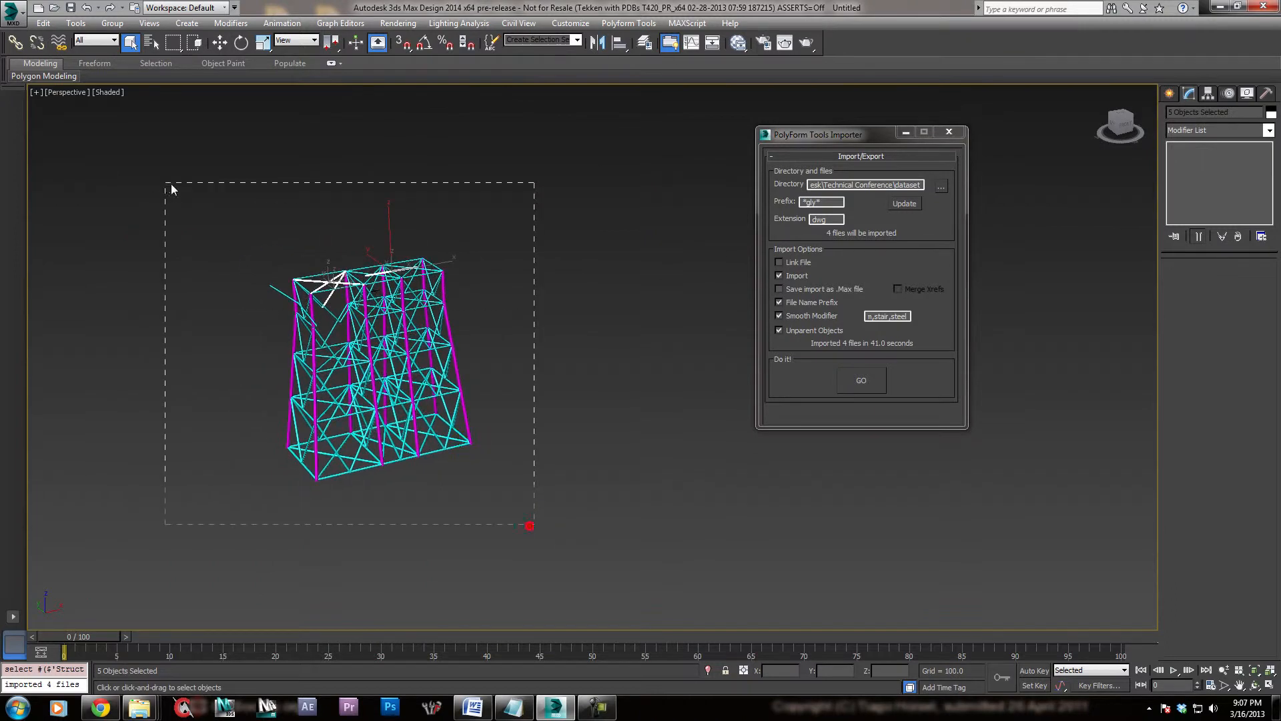
{"action": "left_click_drag", "start_coordinate": [169, 189], "coordinate": [167, 187]}
{"action": "left_click", "coordinate": [37, 42]}
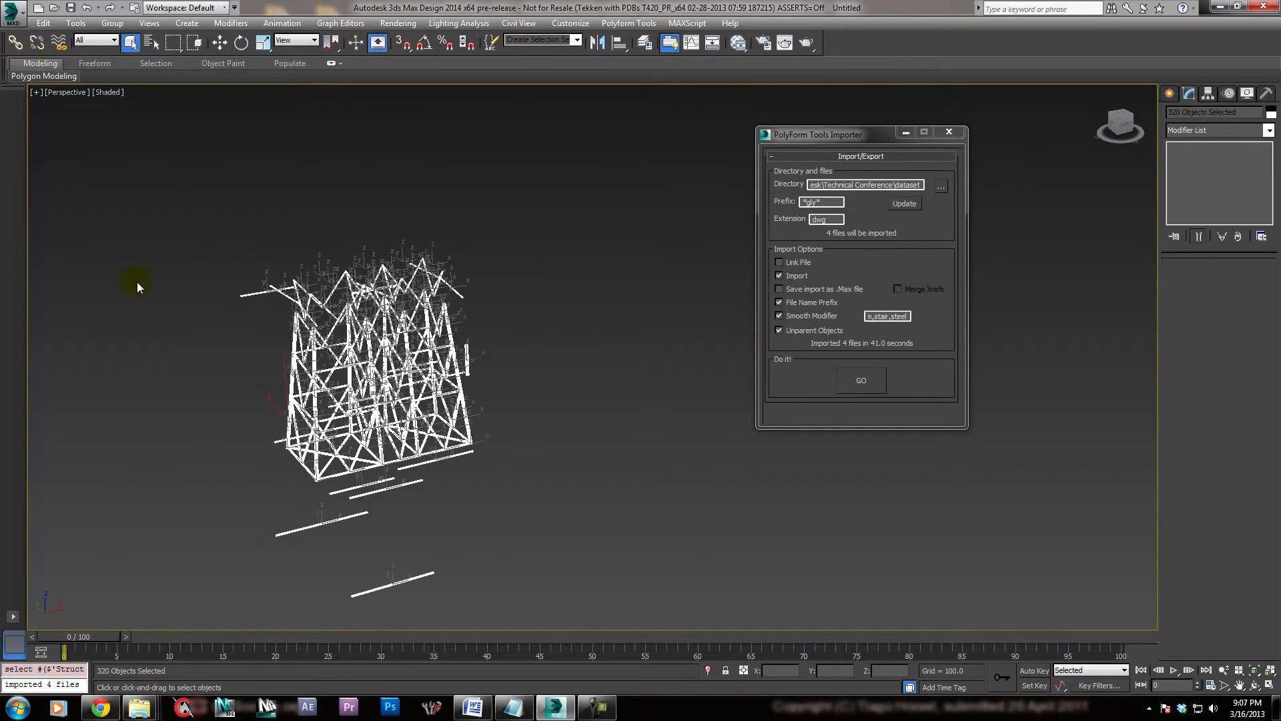
Examine the unlinked jacket members from several angles, reselecting them as a group and clearing the selection
{"action": "left_click", "coordinate": [122, 293]}
{"action": "middle_click_drag", "start_coordinate": [238, 338], "coordinate": [567, 506], "text": "alt"}
{"action": "left_click_drag", "start_coordinate": [550, 512], "coordinate": [194, 235]}
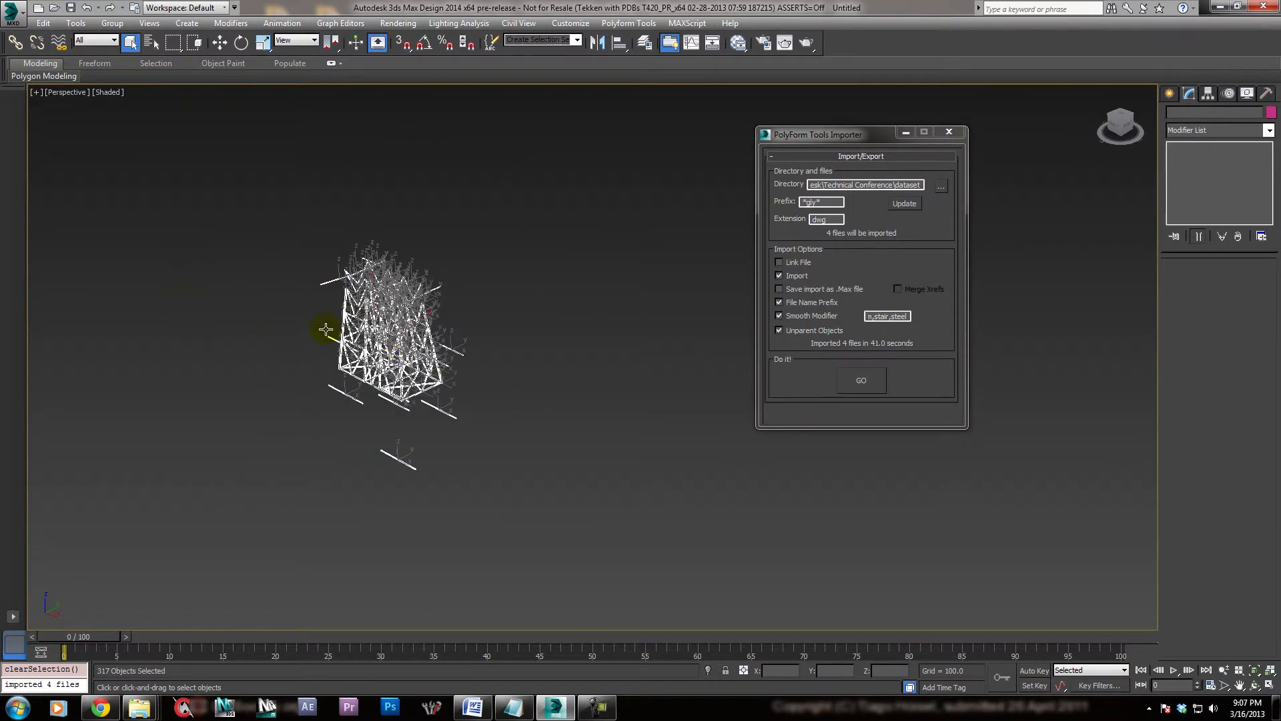
{"action": "left_click", "coordinate": [180, 303]}
{"action": "middle_click_drag", "start_coordinate": [177, 297], "coordinate": [366, 298], "text": "alt"}
{"action": "scroll", "coordinate": [386, 398], "scroll_direction": "up", "scroll_amount": 6}
{"action": "scroll", "coordinate": [386, 398], "scroll_direction": "down", "scroll_amount": 4}
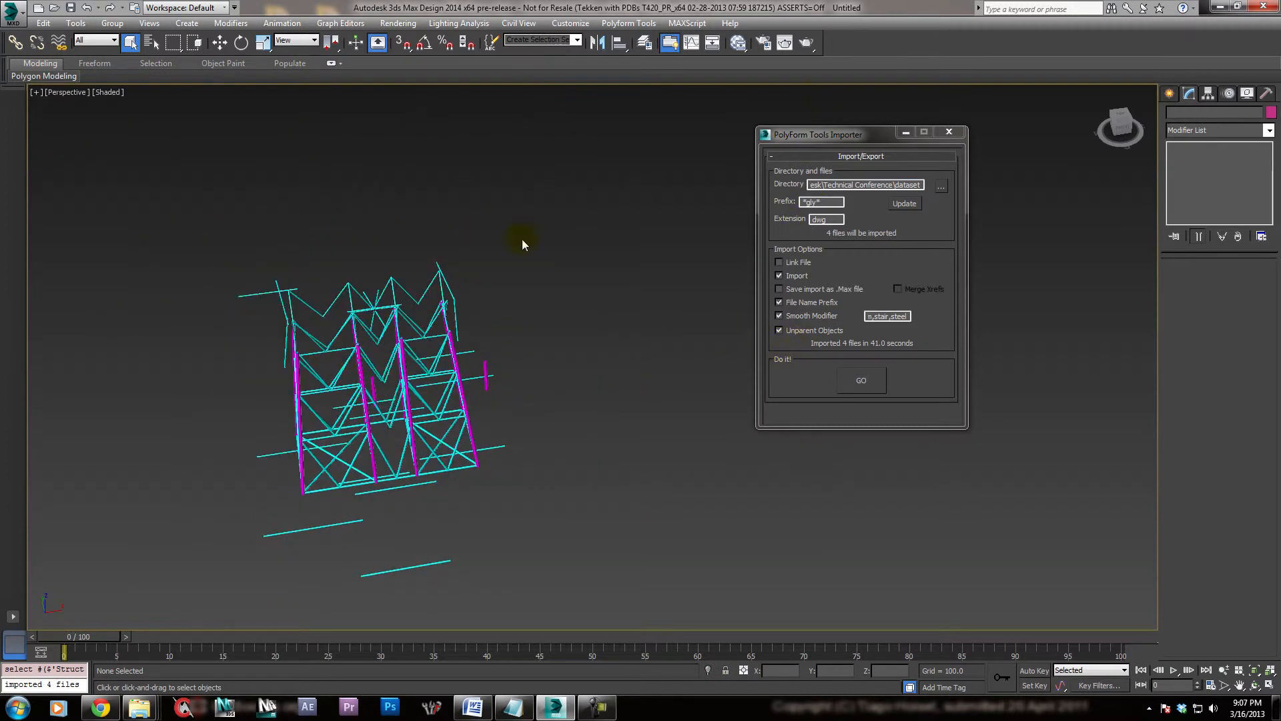
Region-select the unlinked jacket members and move them about 3838.9 units along negative X, clear of their original location
{"action": "left_click_drag", "start_coordinate": [113, 226], "coordinate": [245, 306]}
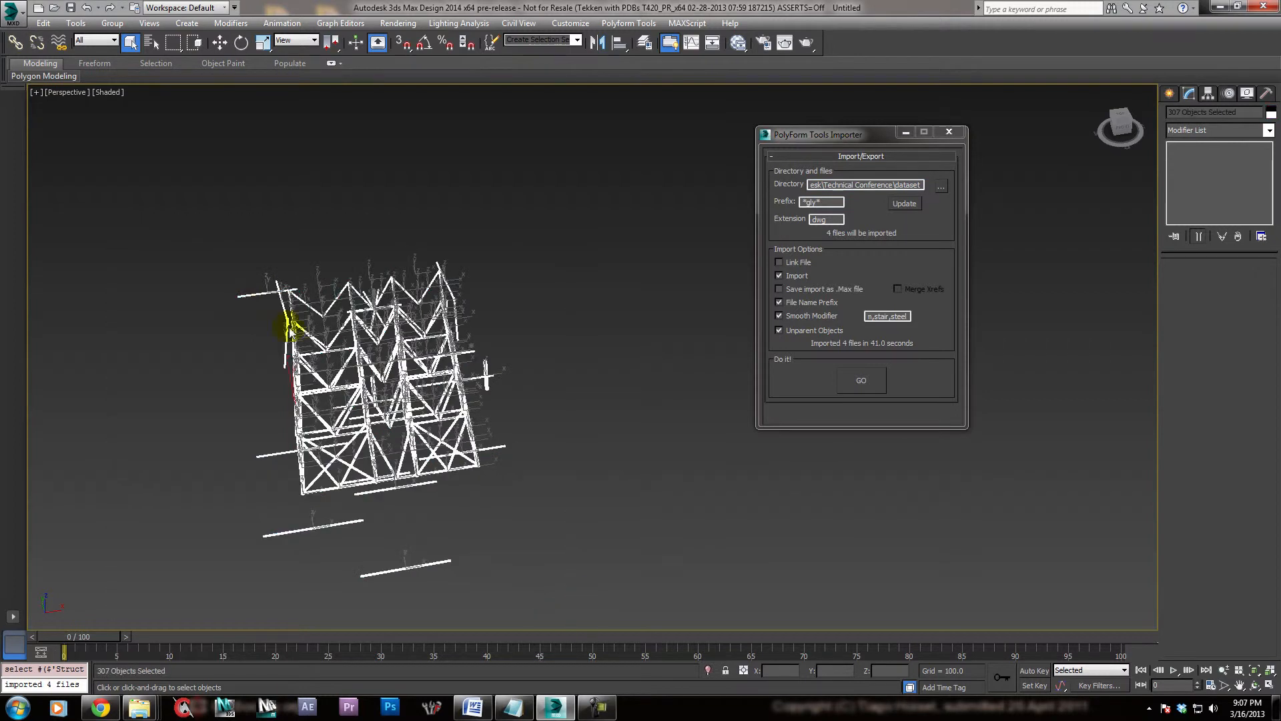
{"action": "middle_click_drag", "start_coordinate": [466, 478], "coordinate": [443, 420], "text": "alt"}
{"action": "key", "text": "w"}
{"action": "left_click_drag", "start_coordinate": [409, 339], "coordinate": [352, 245]}
{"action": "left_click_drag", "start_coordinate": [2, 319], "coordinate": [64, 318]}
{"action": "middle_click_drag", "start_coordinate": [182, 374], "coordinate": [292, 392], "text": "alt"}
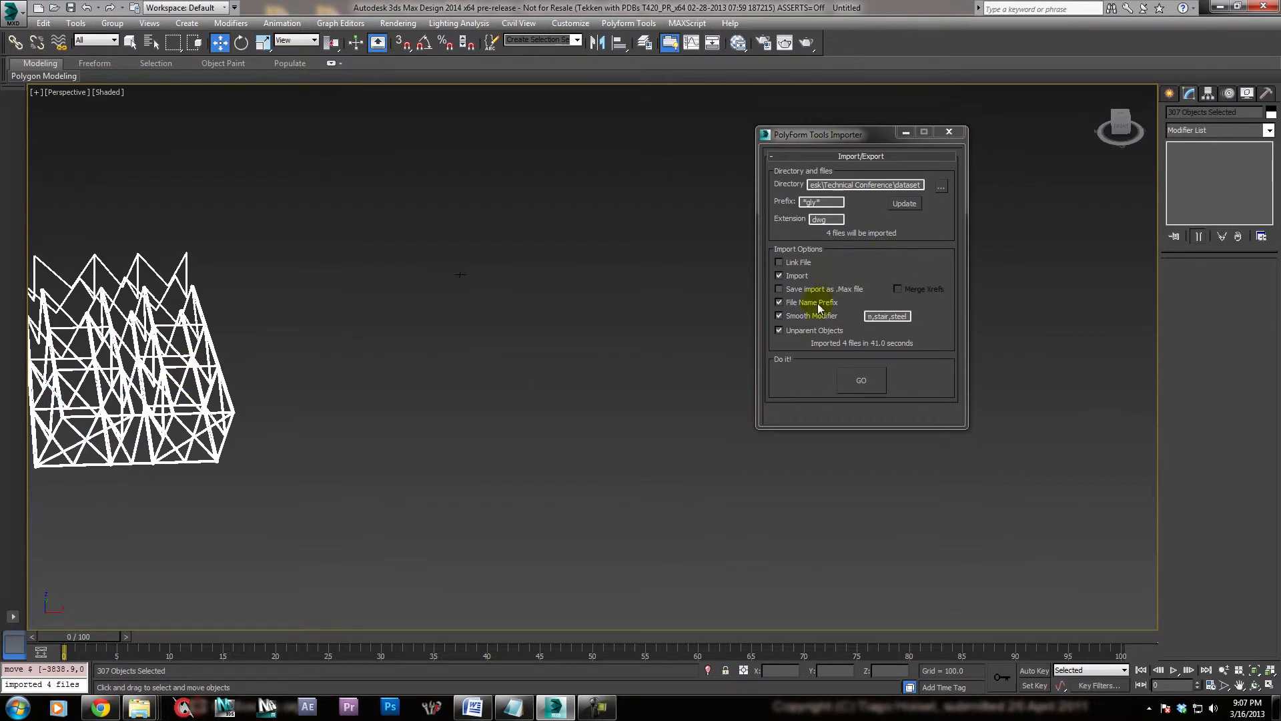
Set the importer's file prefix to *leg*, and change it to *jack* after checking the dataset folder for the jacket's file name
{"action": "left_click_drag", "start_coordinate": [816, 203], "coordinate": [810, 205]}
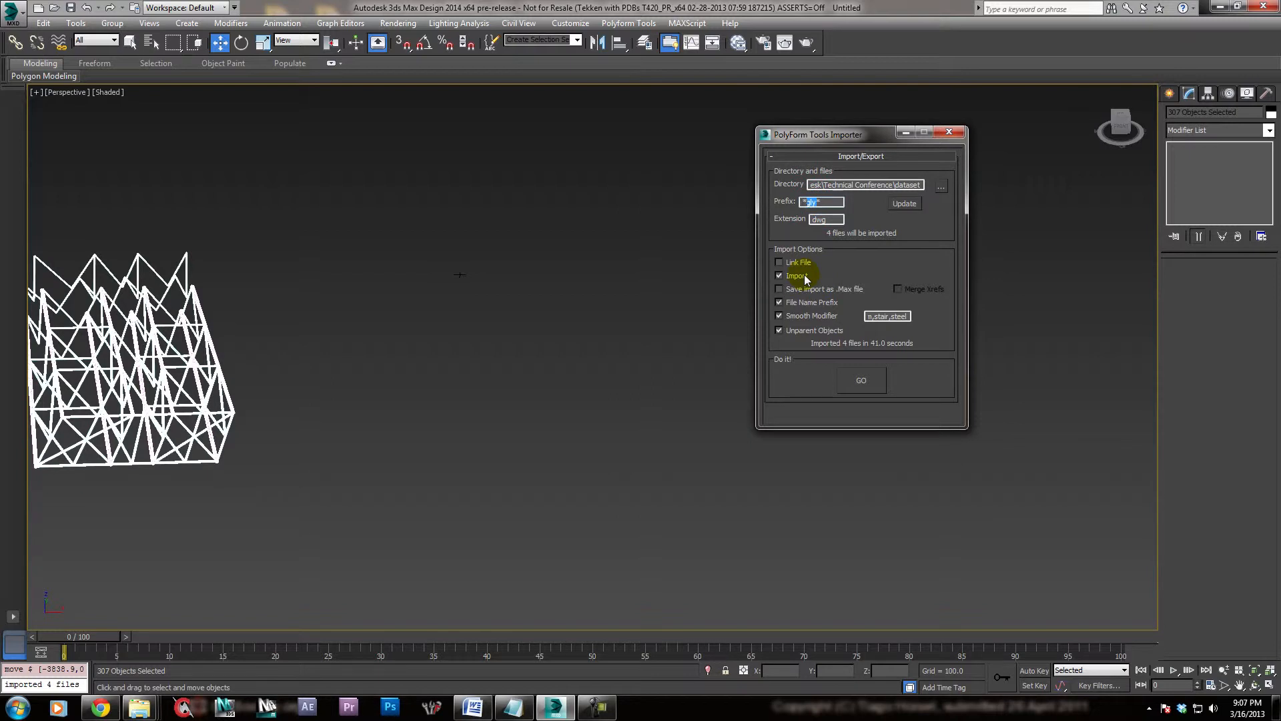
{"action": "key", "text": "BackSpace"}
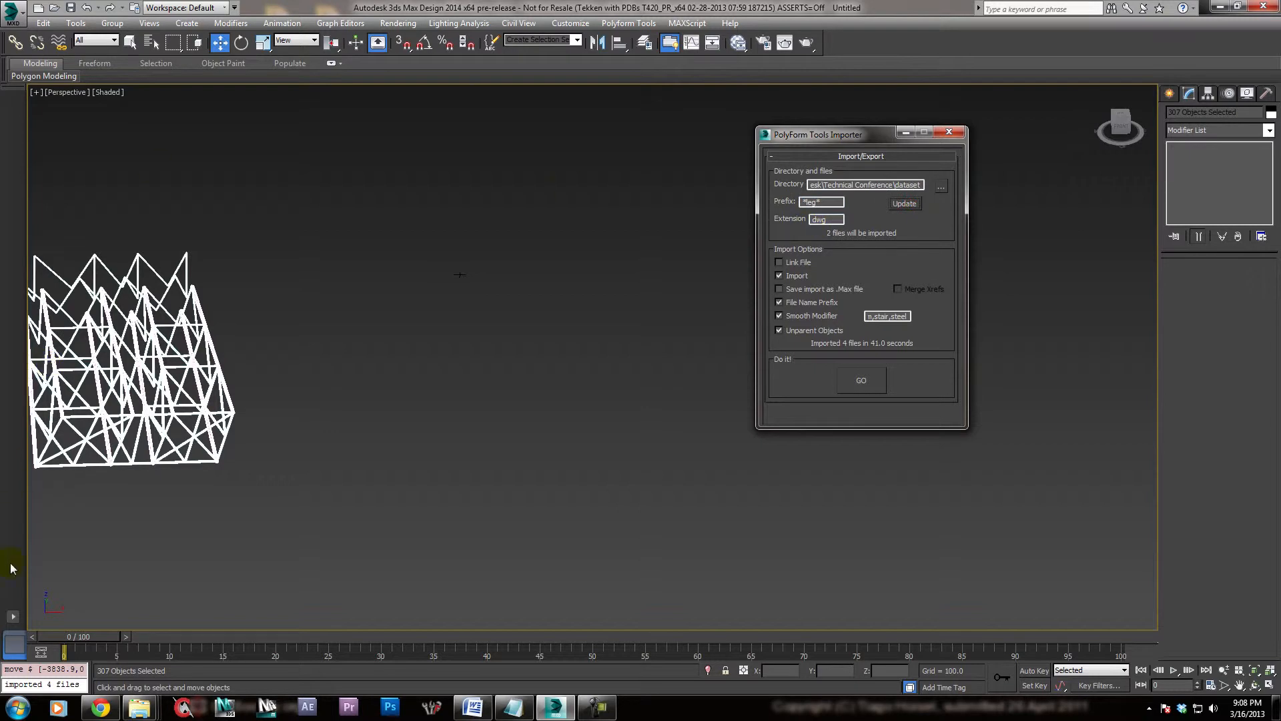
{"action": "mouse_move", "coordinate": [149, 701]}
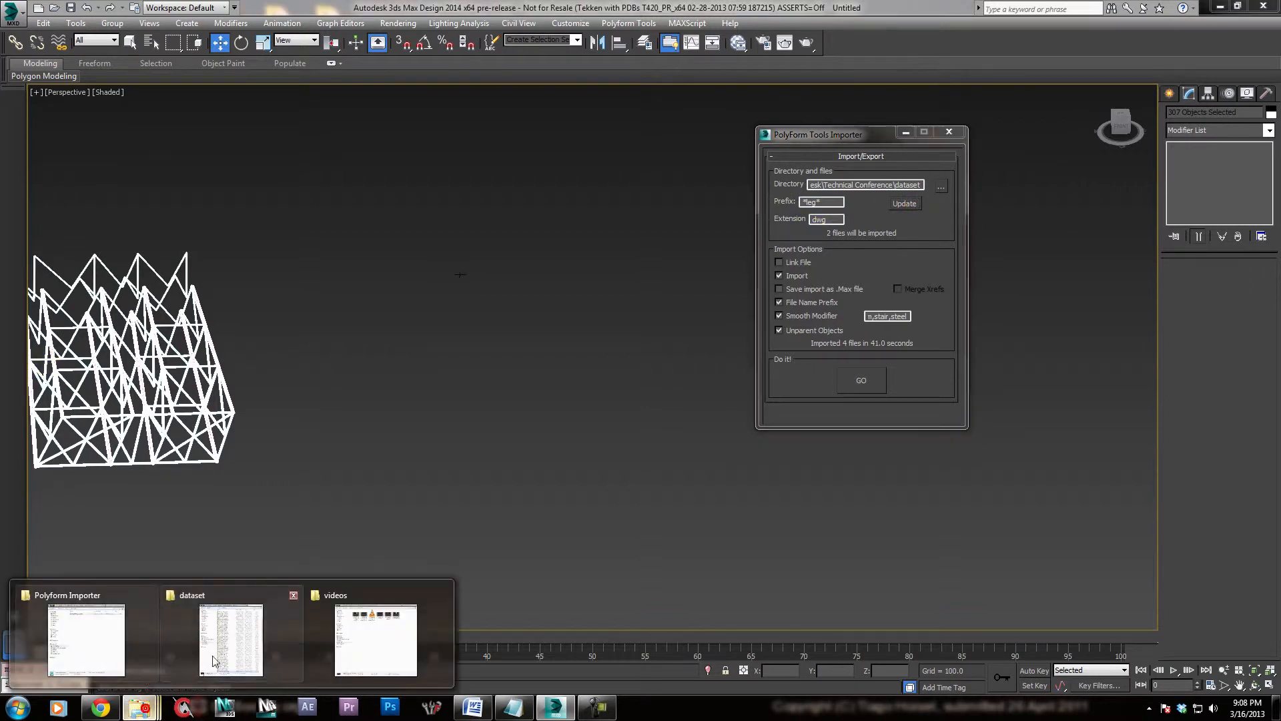
{"action": "left_click", "coordinate": [234, 638]}
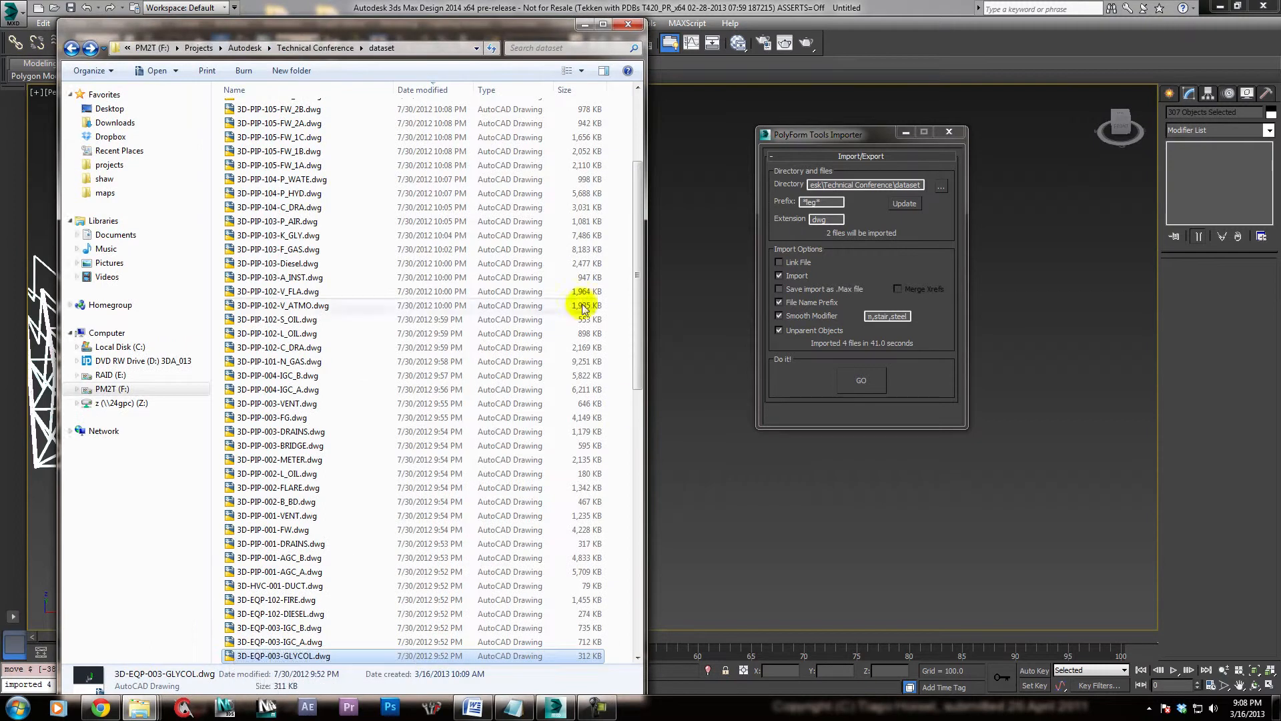
{"action": "left_click_drag", "start_coordinate": [639, 232], "coordinate": [626, 66]}
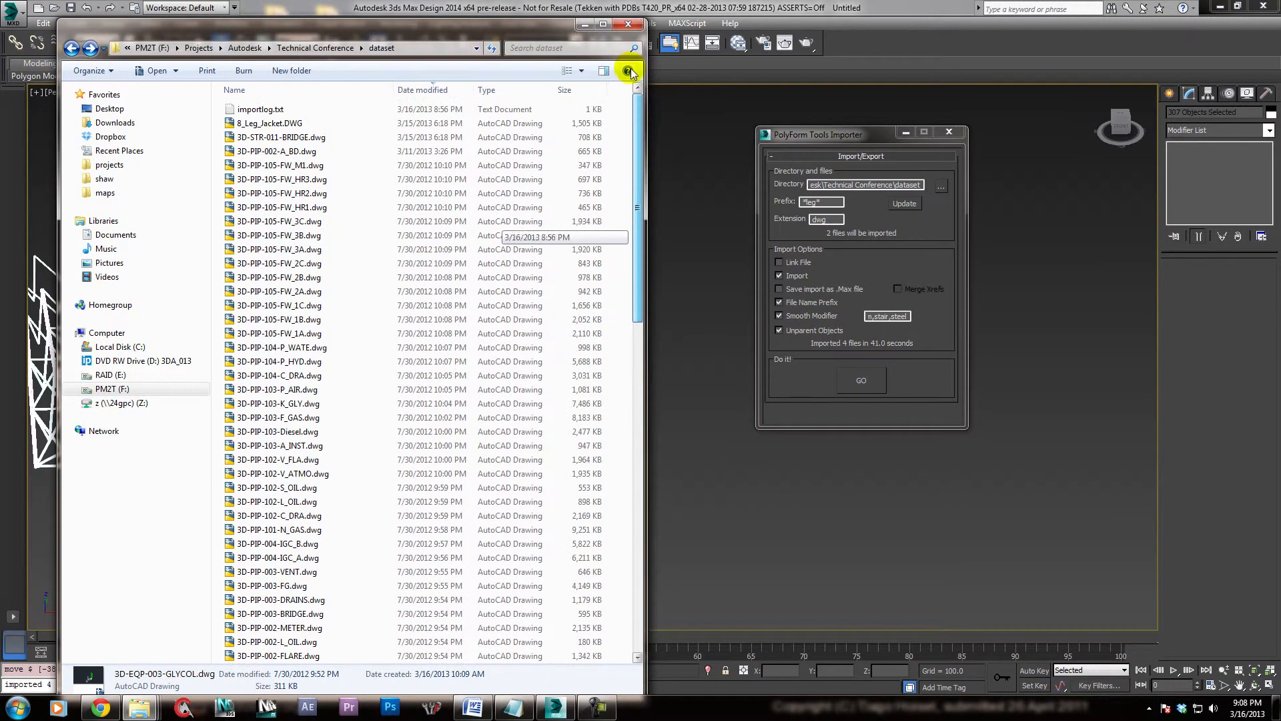
{"action": "left_click", "coordinate": [585, 24]}
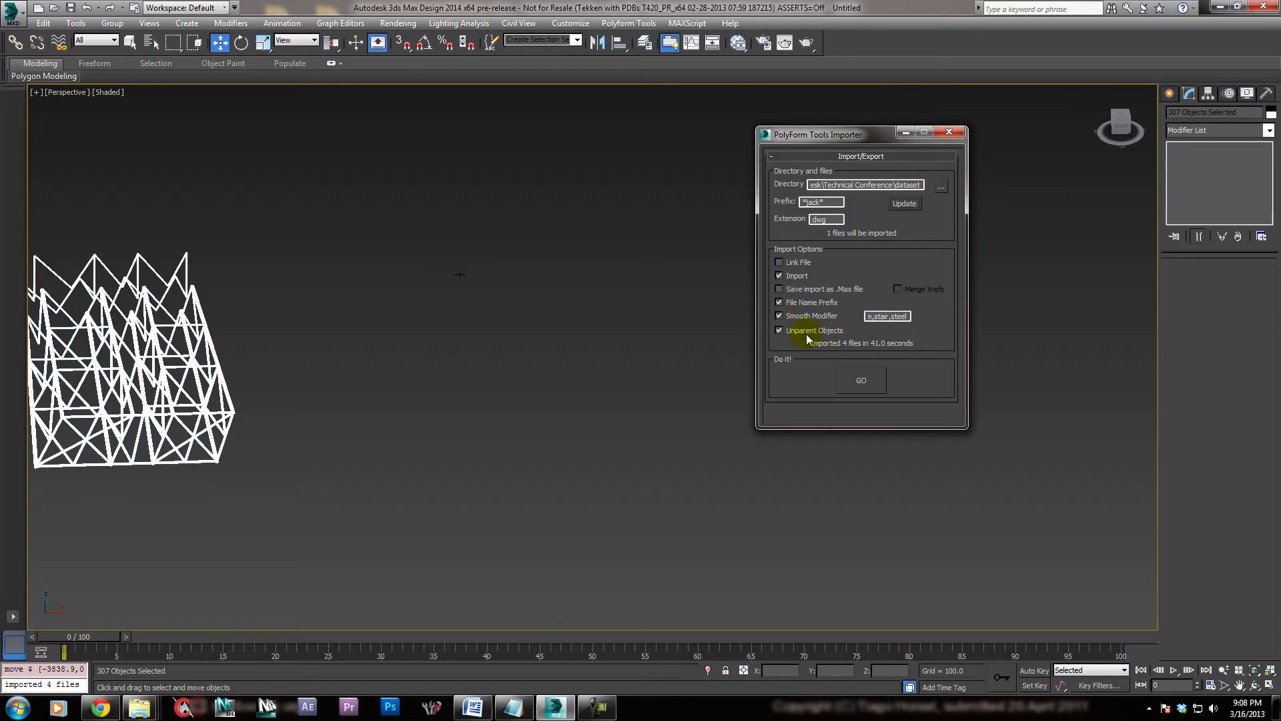
Import 8_Leg_Jacket.DWG in millimetres with Unparent Objects on, and unfreeze all objects in the scene
{"action": "left_click", "coordinate": [861, 379]}
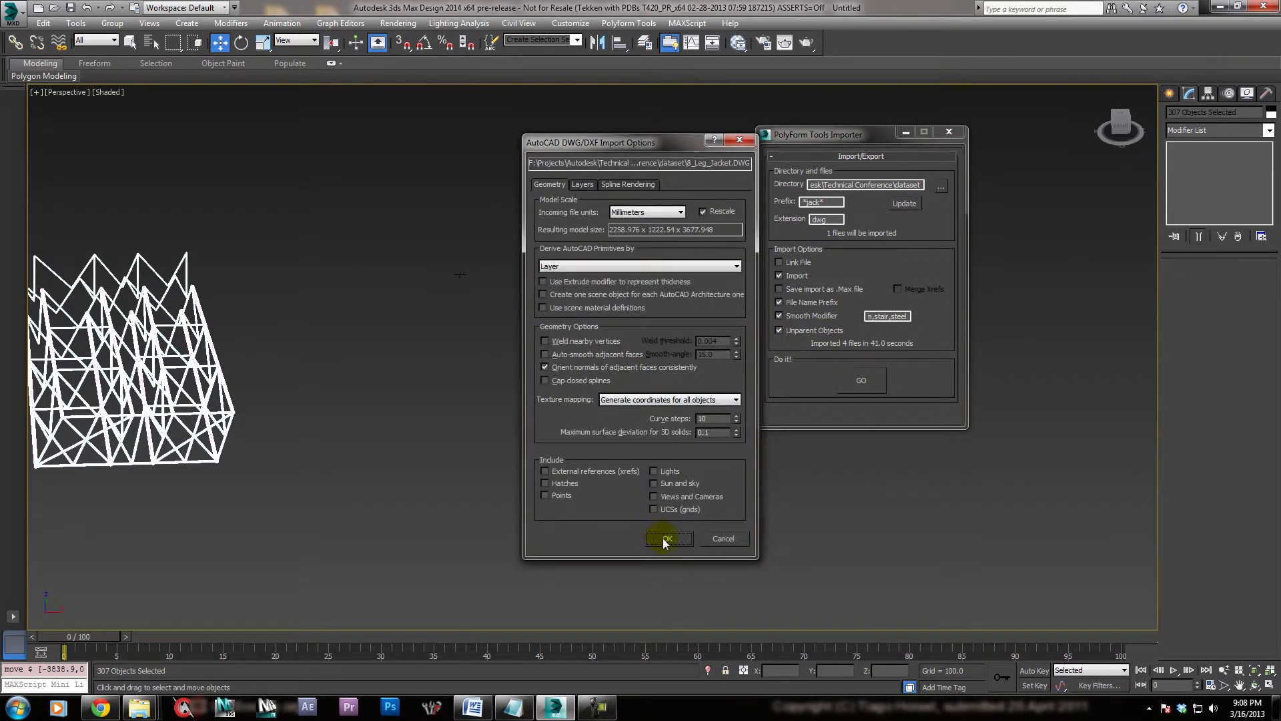
{"action": "left_click", "coordinate": [666, 539]}
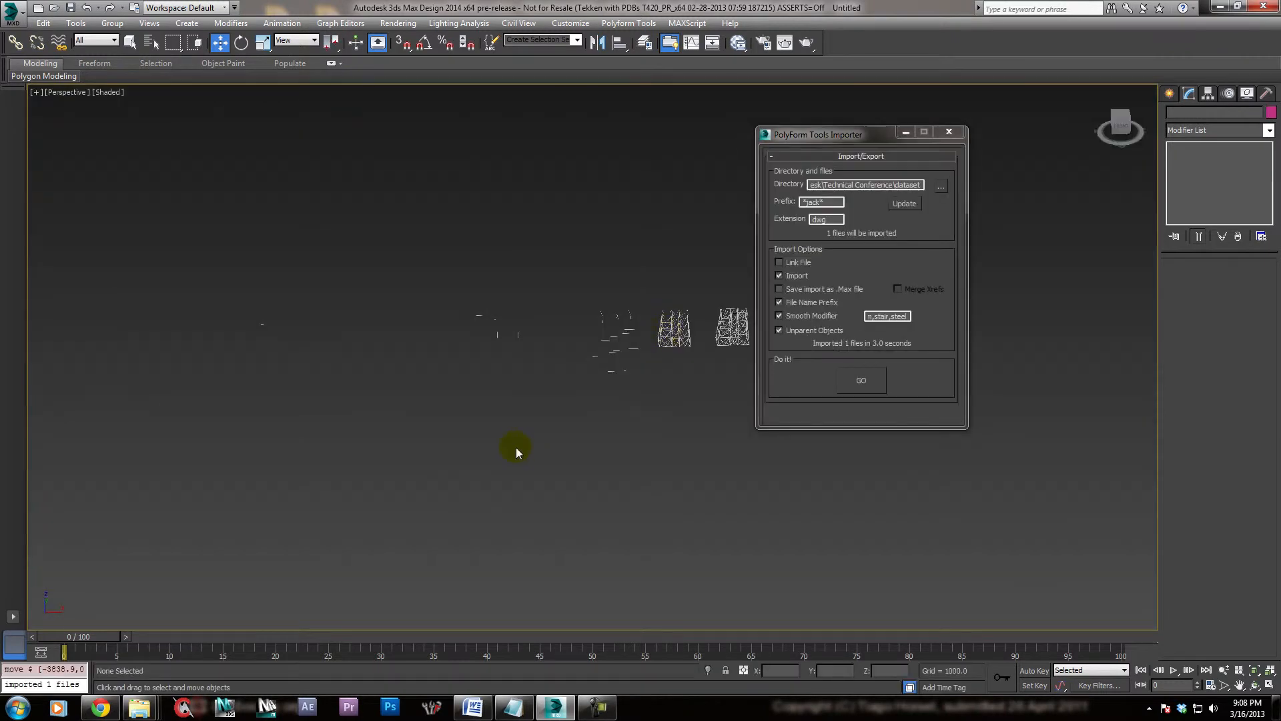
{"action": "middle_click_drag", "start_coordinate": [612, 421], "coordinate": [458, 449]}
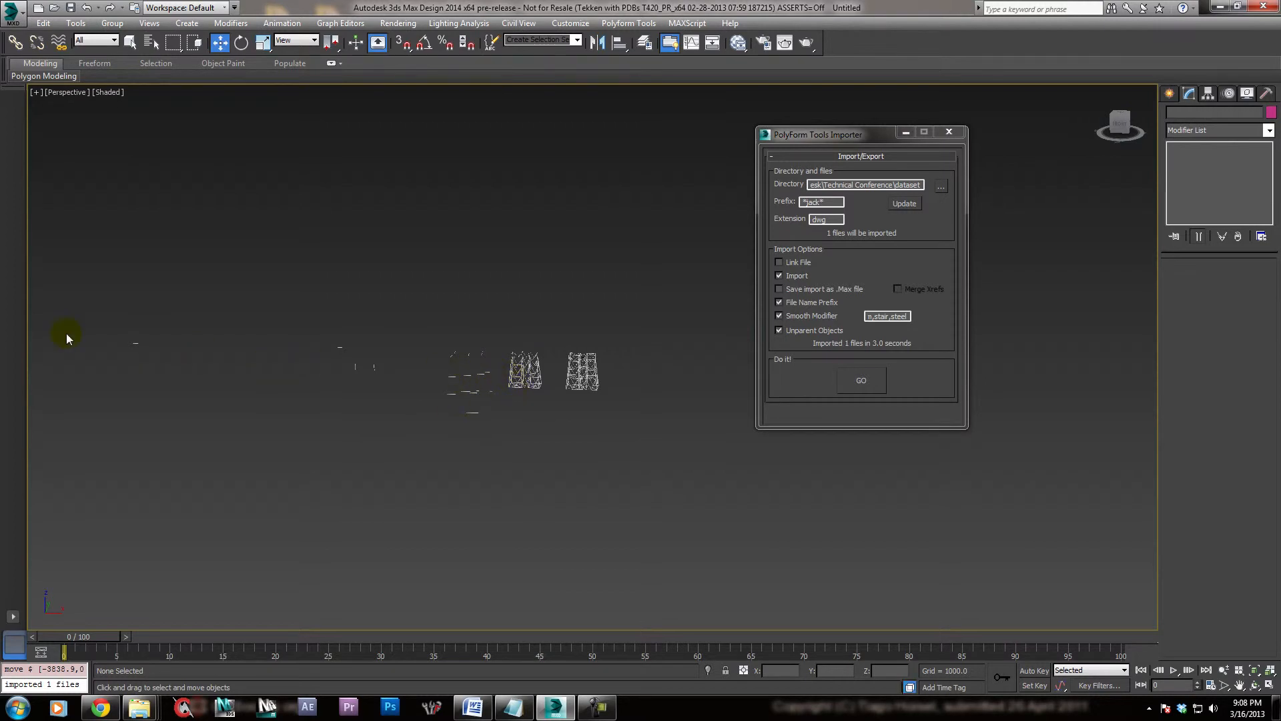
{"action": "right_click", "coordinate": [572, 399]}
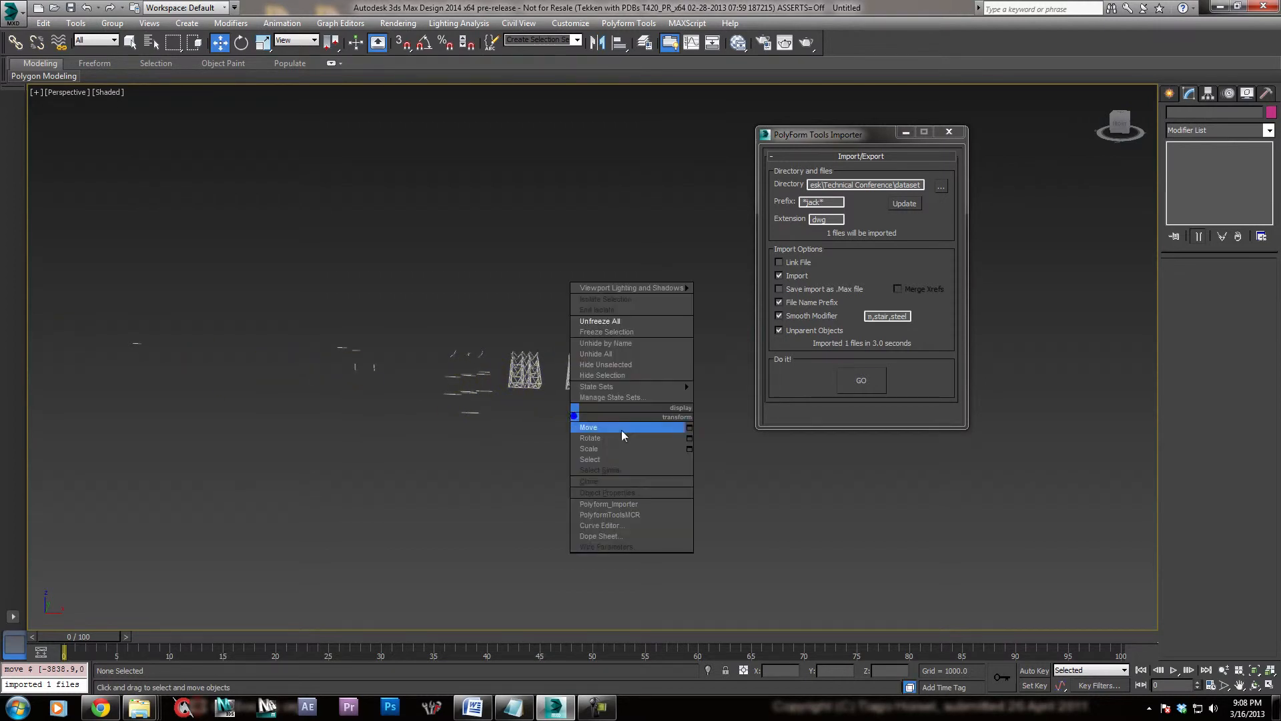
{"action": "left_click", "coordinate": [585, 323]}
Frame the newly imported jacket and open the select-by-name list to read its object names
{"action": "scroll", "coordinate": [535, 415], "scroll_direction": "up", "scroll_amount": 10}
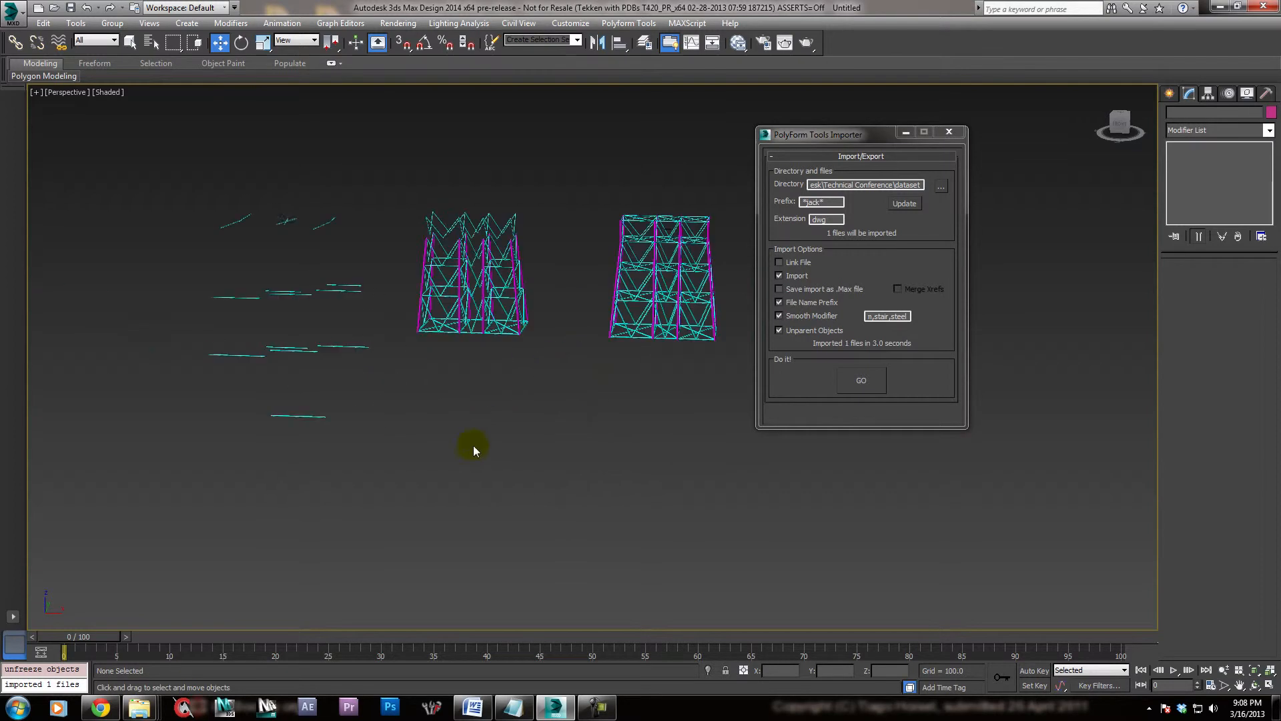
{"action": "middle_click_drag", "start_coordinate": [549, 369], "coordinate": [533, 444]}
{"action": "middle_click_drag", "start_coordinate": [693, 489], "coordinate": [634, 455]}
{"action": "key", "text": "h"}
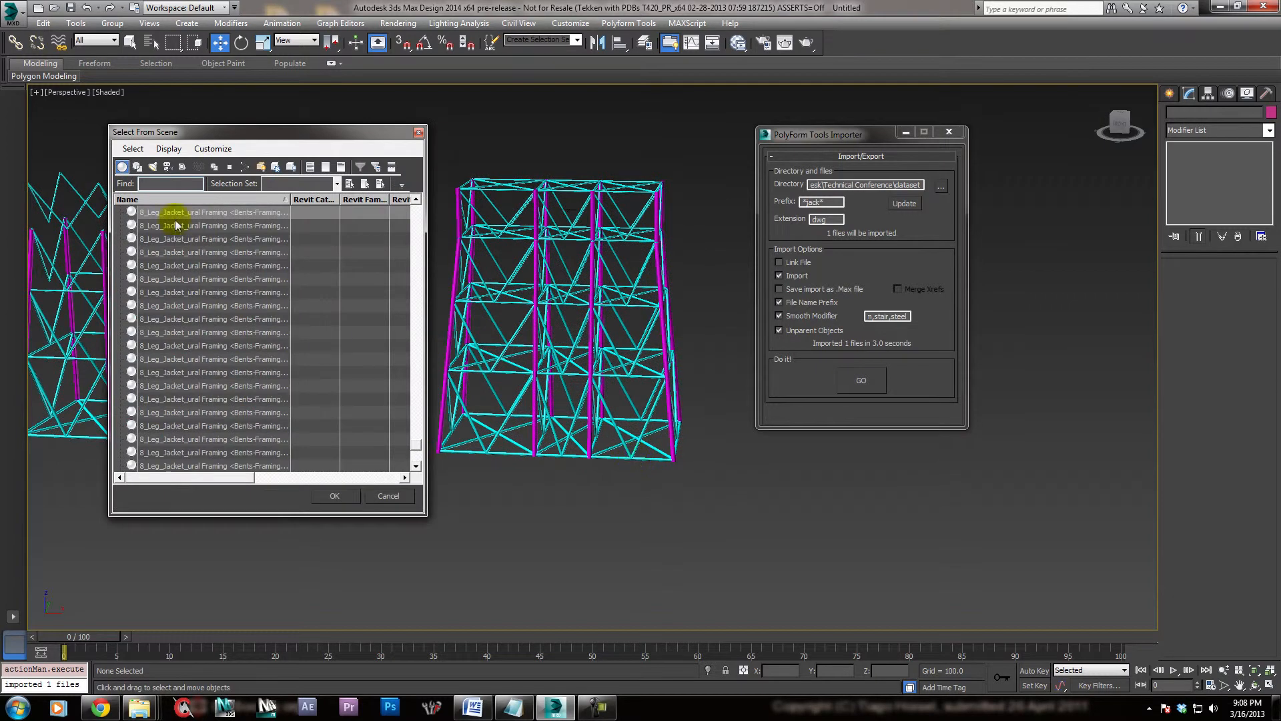
Region-select the newly imported jacket, invert the selection, and delete the old jacket members beside it
{"action": "left_click", "coordinate": [399, 496]}
{"action": "mouse_move", "coordinate": [366, 495]}
{"action": "middle_mouse_down"}
{"action": "mouse_move", "coordinate": [245, 472]}
{"action": "mouse_move", "coordinate": [666, 534]}
{"action": "middle_mouse_up"}
{"action": "left_click_drag", "start_coordinate": [469, 185], "coordinate": [469, 185]}
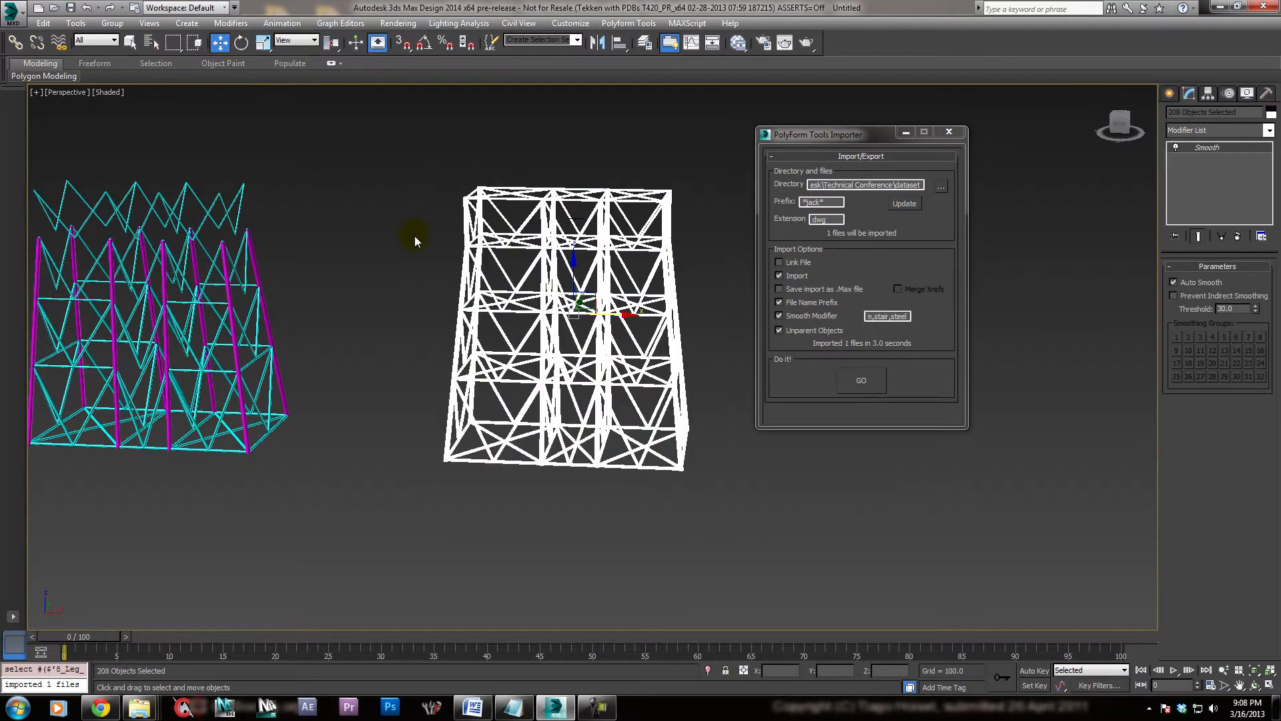
{"action": "key", "text": "ctrl+i"}
{"action": "middle_click_drag", "start_coordinate": [431, 258], "coordinate": [365, 365]}
{"action": "key", "text": "Delete"}
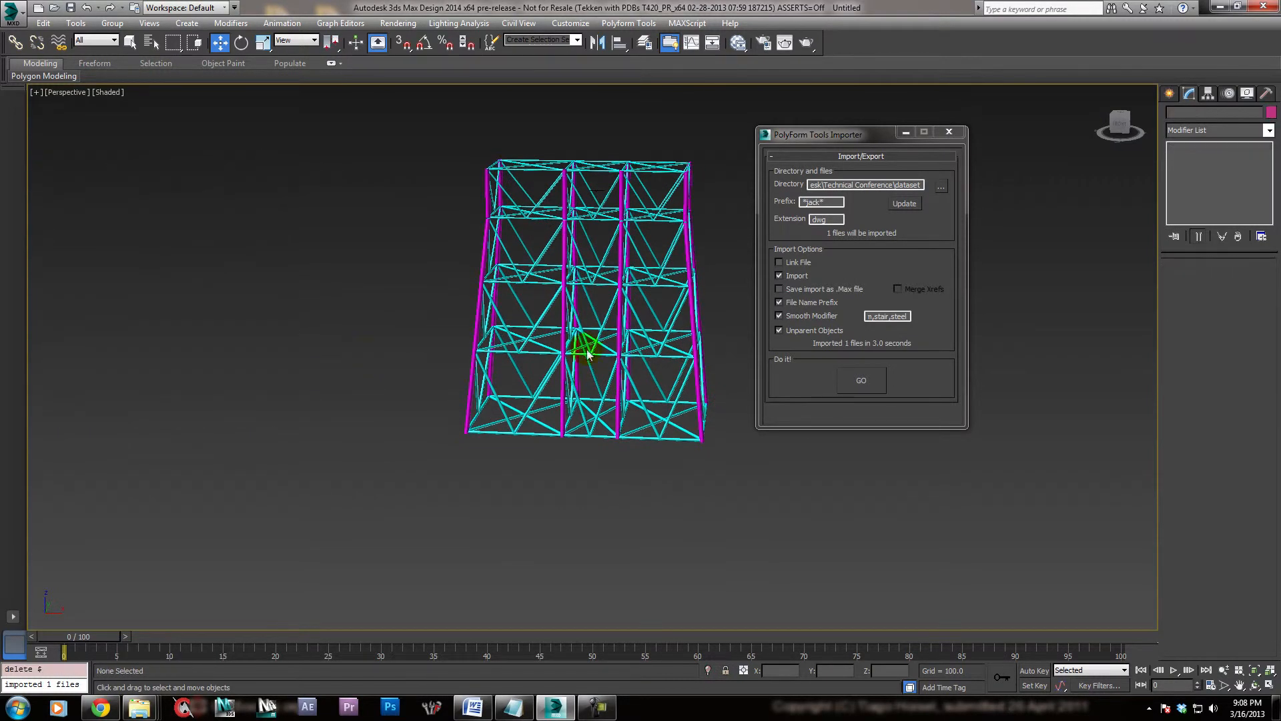
Reopen the select-by-name list and check the remaining jacket objects' names and hierarchy, from the framing members up to the columns
{"action": "middle_click_drag", "start_coordinate": [566, 361], "coordinate": [598, 486], "text": "alt"}
{"action": "key", "text": "h"}
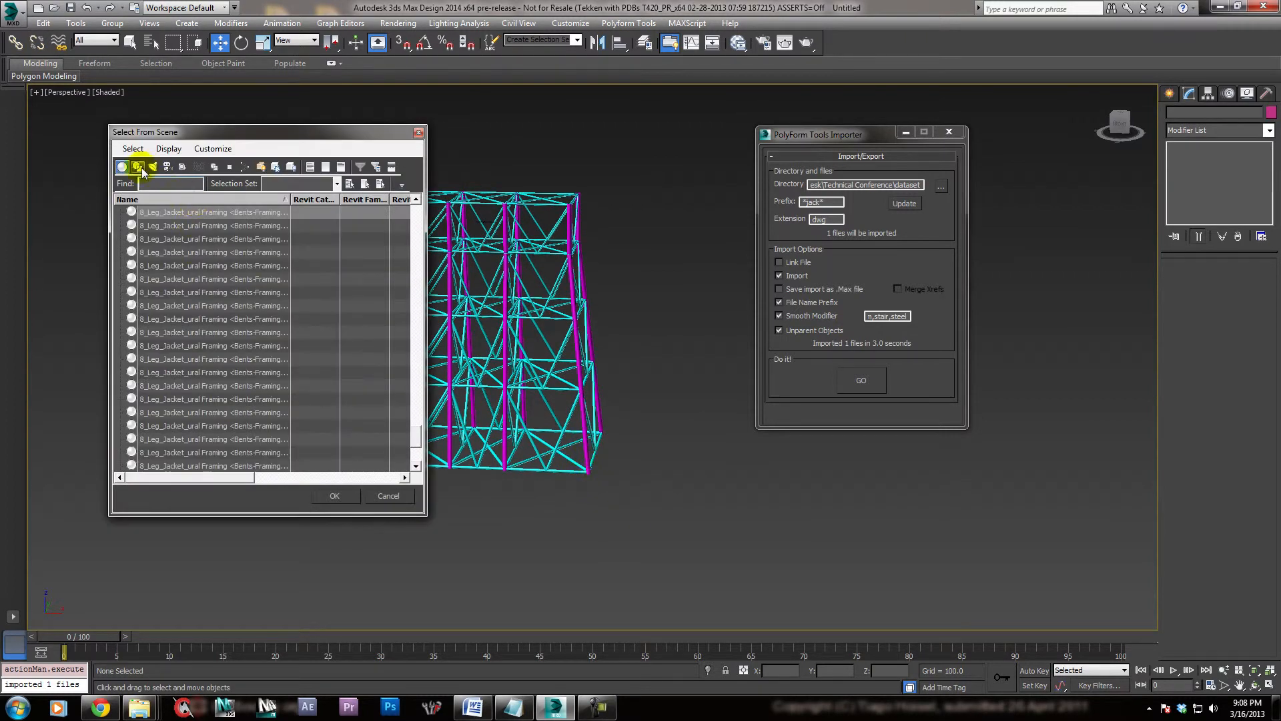
{"action": "left_click", "coordinate": [180, 149]}
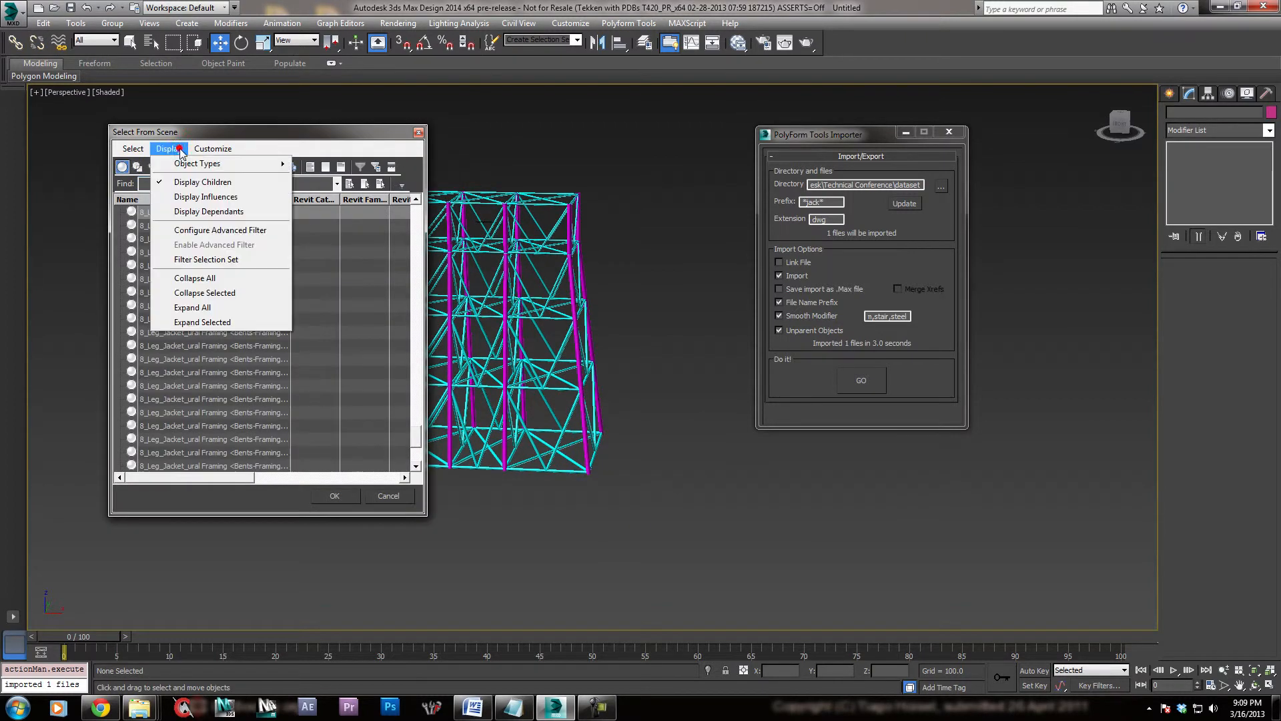
{"action": "left_click", "coordinate": [201, 132]}
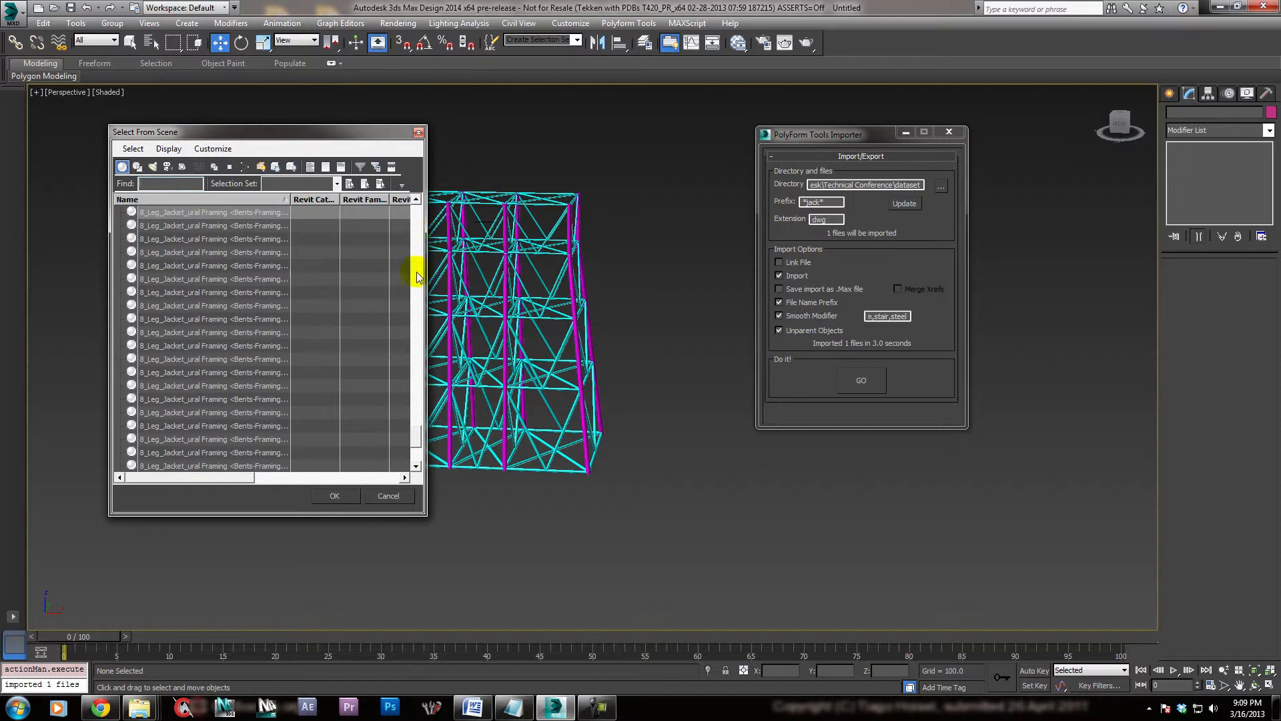
{"action": "left_click_drag", "start_coordinate": [416, 431], "coordinate": [417, 238]}
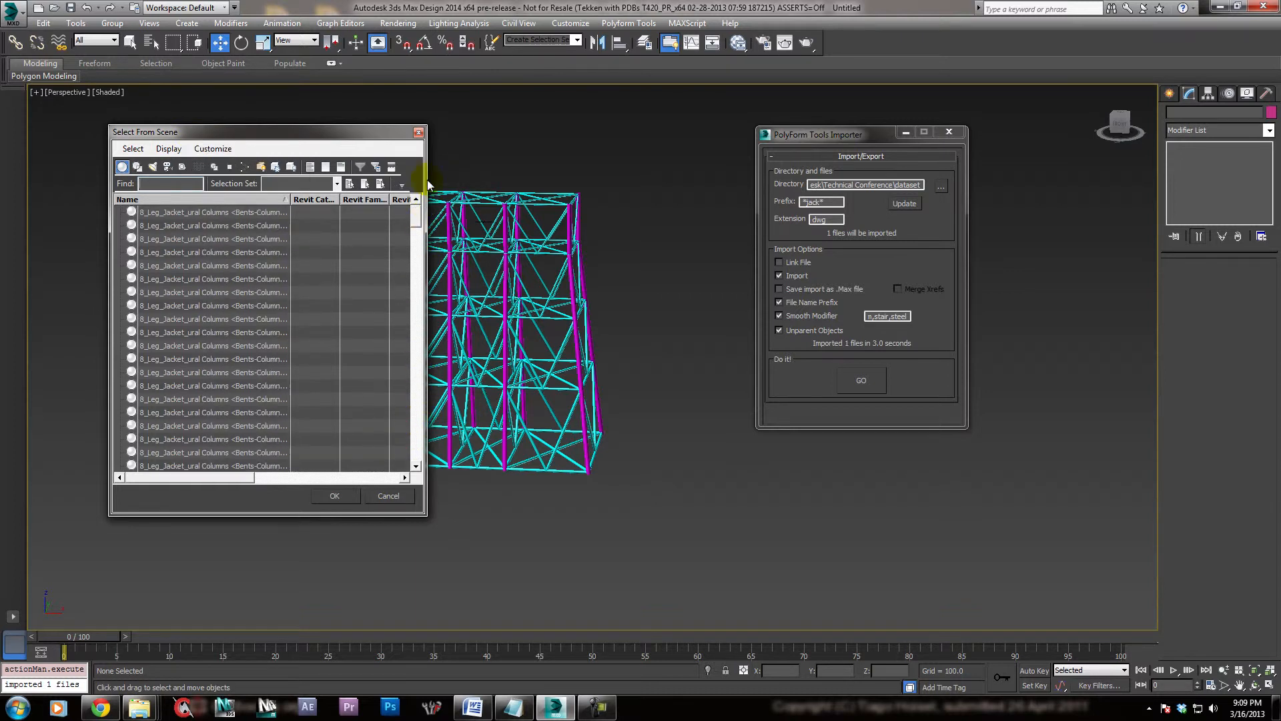
{"action": "left_click", "coordinate": [138, 167]}
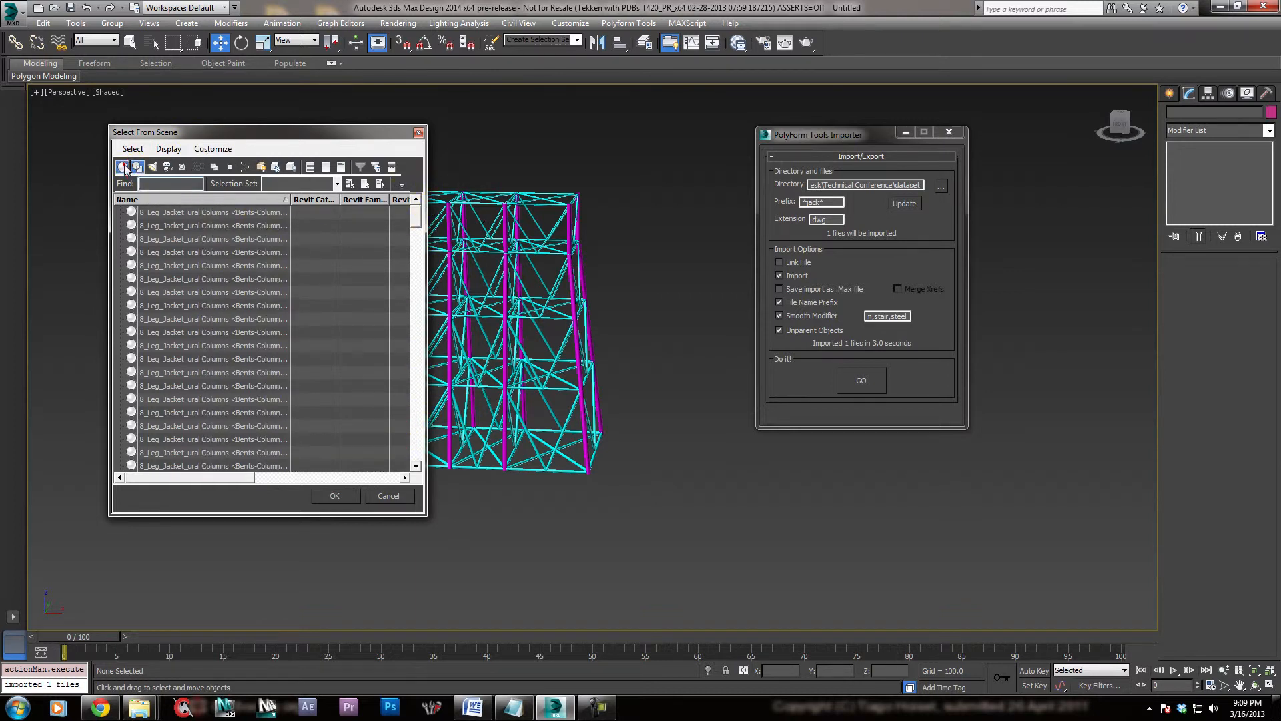
{"action": "left_click", "coordinate": [401, 496]}
Inspect the reimported jacket's legs and bracing up close and from several angles
{"action": "middle_click_drag", "start_coordinate": [569, 400], "coordinate": [503, 508]}
{"action": "scroll", "coordinate": [503, 508], "scroll_direction": "up", "scroll_amount": 4}
{"action": "middle_click_drag", "start_coordinate": [495, 447], "coordinate": [329, 238], "text": "alt"}
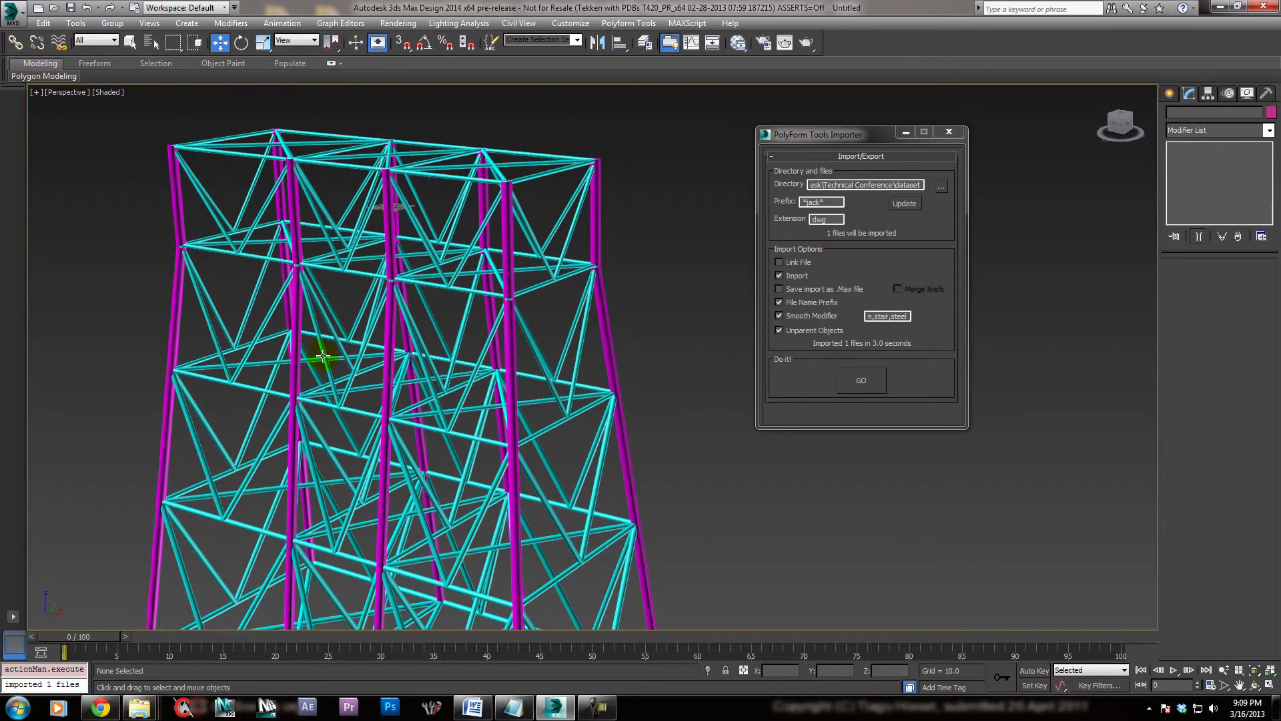
{"action": "scroll", "coordinate": [486, 381], "scroll_direction": "down", "scroll_amount": 6}
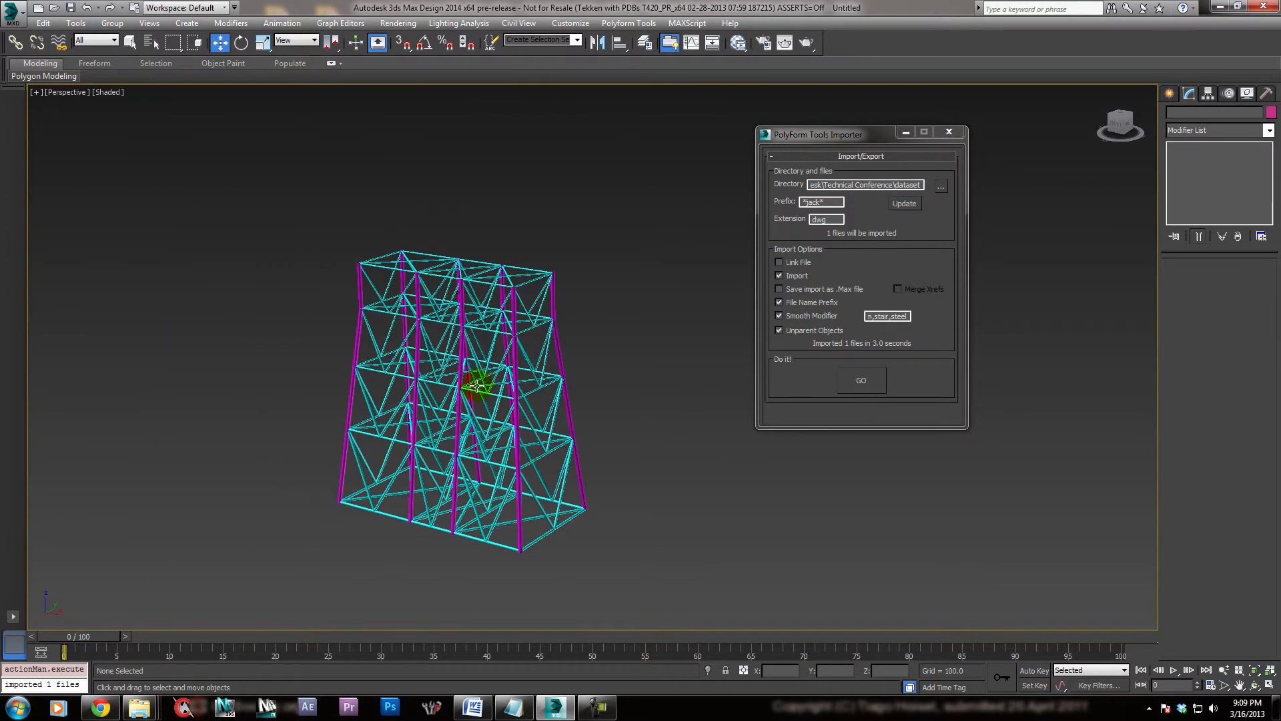
{"action": "scroll", "coordinate": [481, 381], "scroll_direction": "up", "scroll_amount": 2}
{"action": "middle_click_drag", "start_coordinate": [465, 394], "coordinate": [562, 337], "text": "alt"}
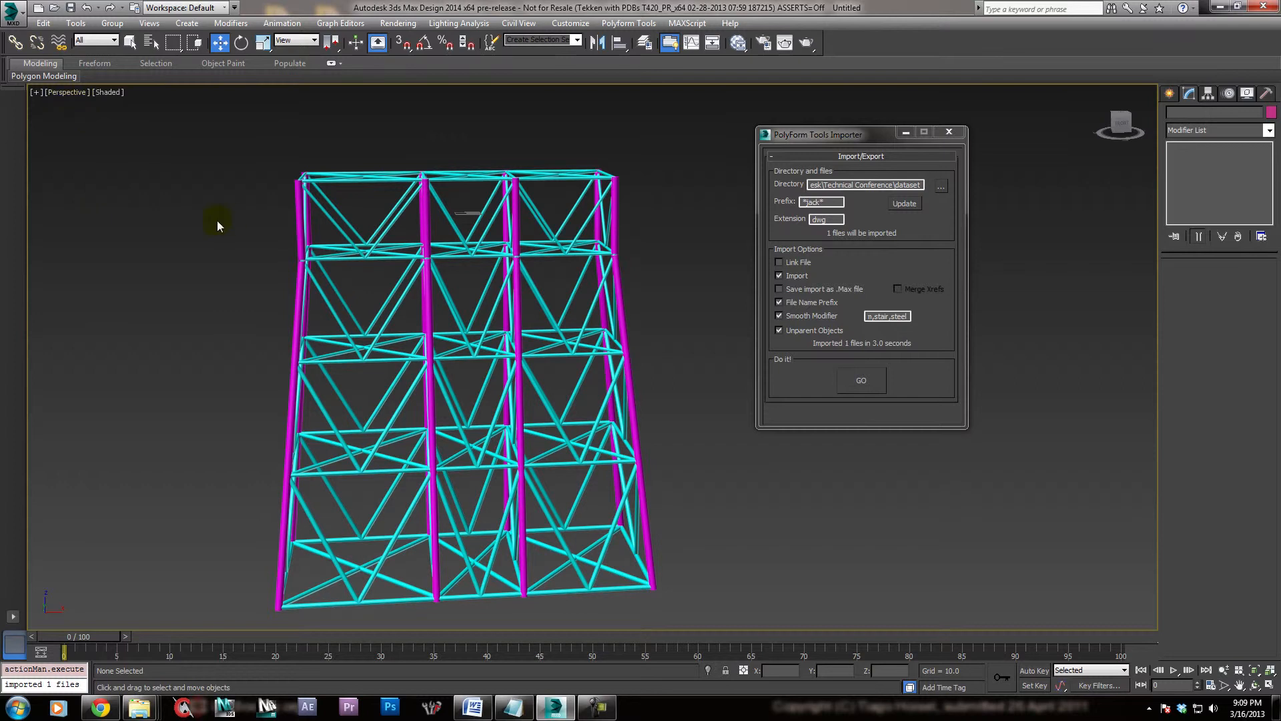
{"action": "mouse_move", "coordinate": [463, 382]}
{"action": "middle_mouse_down", "text": "alt"}
{"action": "mouse_move", "coordinate": [463, 393]}
{"action": "mouse_move", "coordinate": [479, 372]}
{"action": "mouse_move", "coordinate": [449, 387]}
{"action": "middle_mouse_up", "text": "alt"}
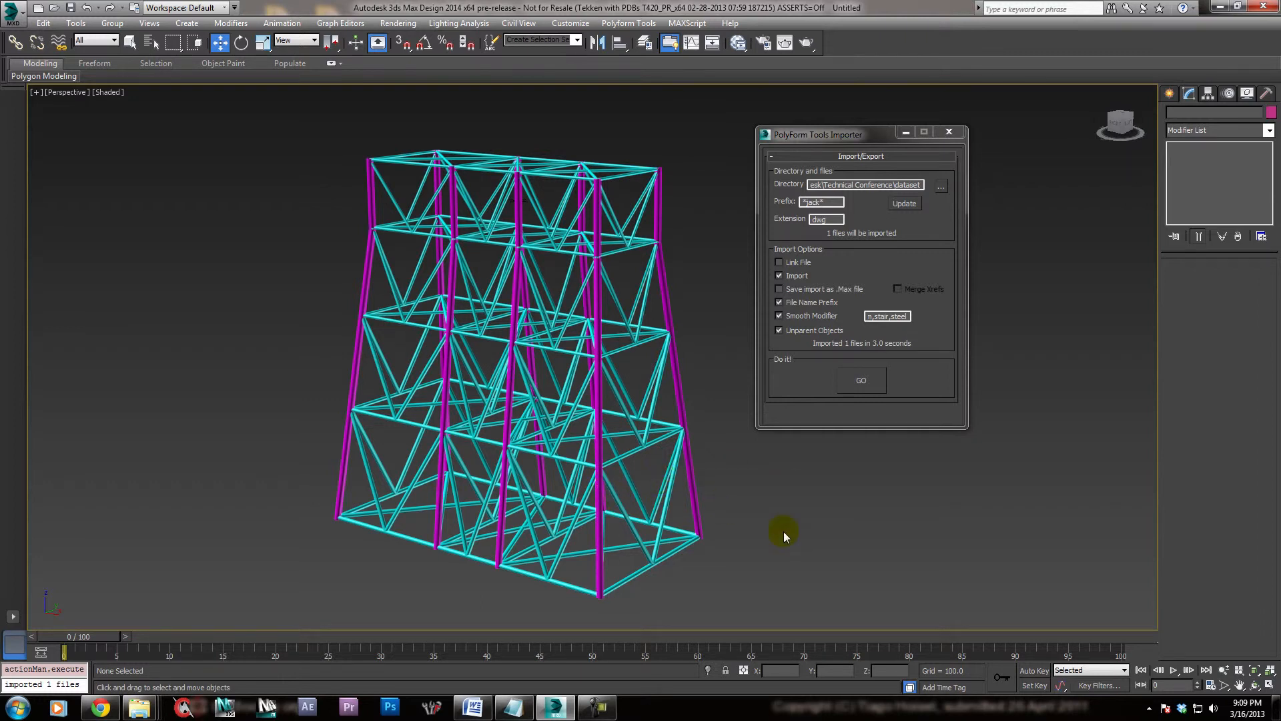
{"action": "middle_click_drag", "start_coordinate": [741, 438], "coordinate": [723, 499], "text": "alt"}
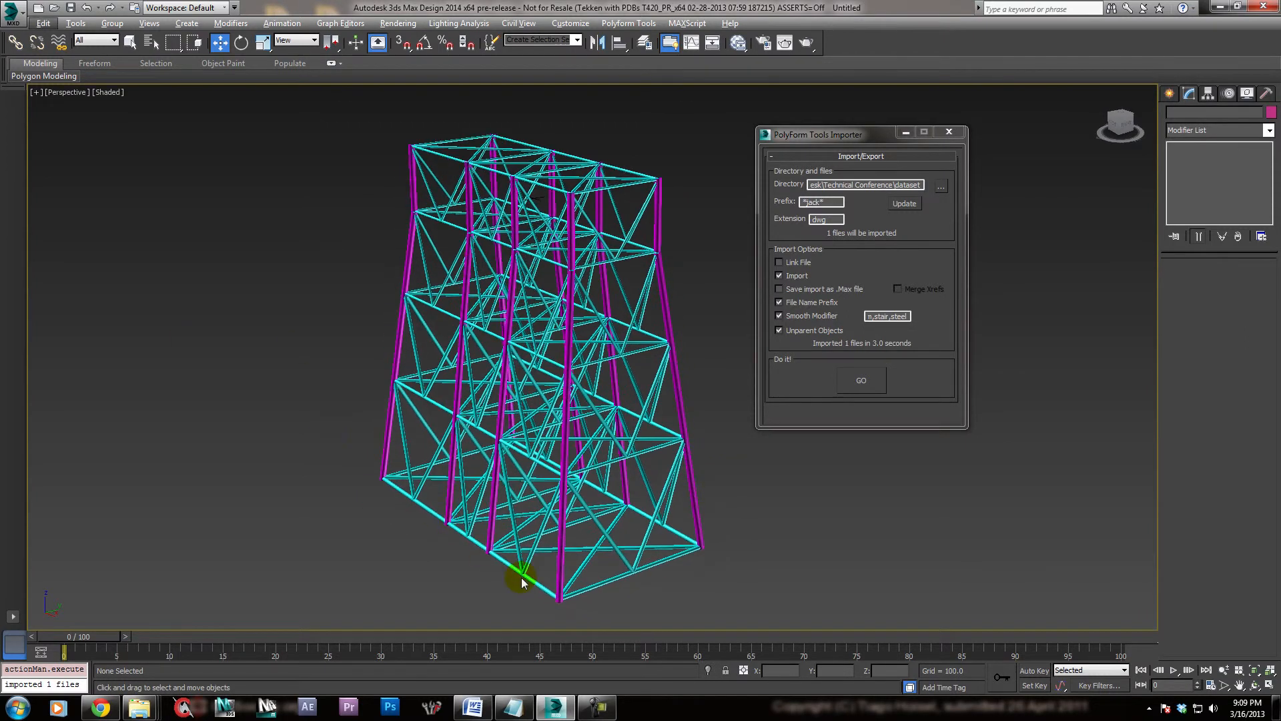